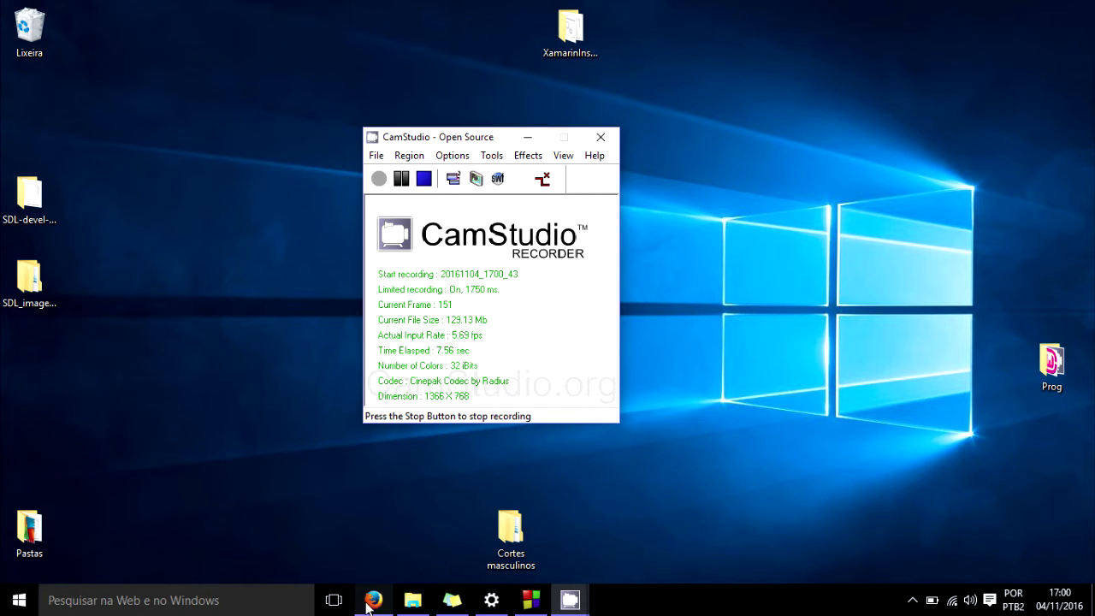
Switch to Firefox and search Google for "sdl image".
{"action": "mouse_move", "coordinate": [369, 604]}
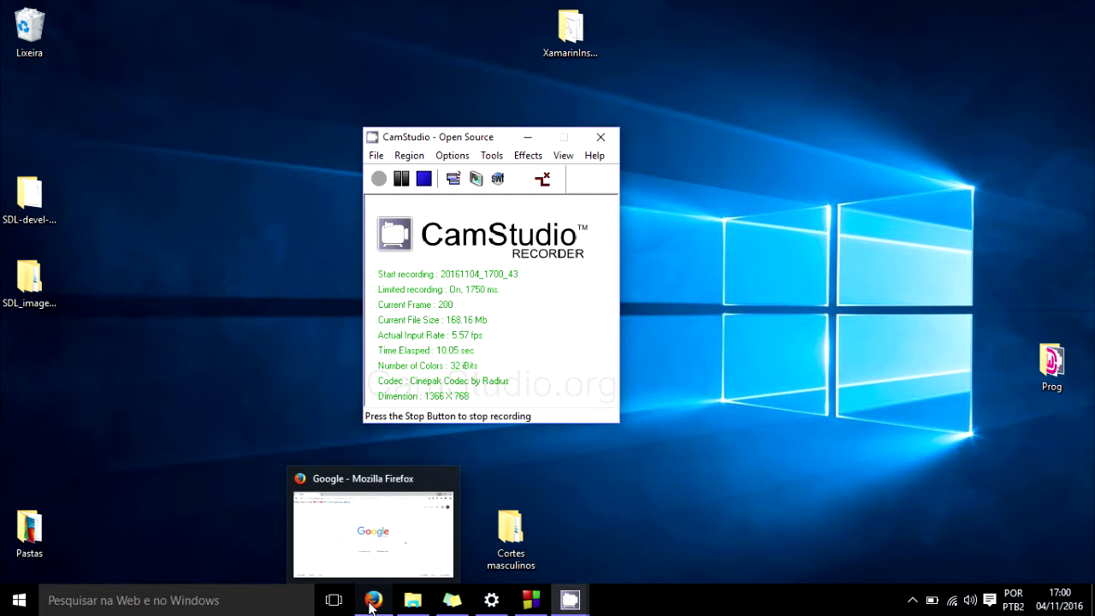
{"action": "left_click", "coordinate": [371, 603]}
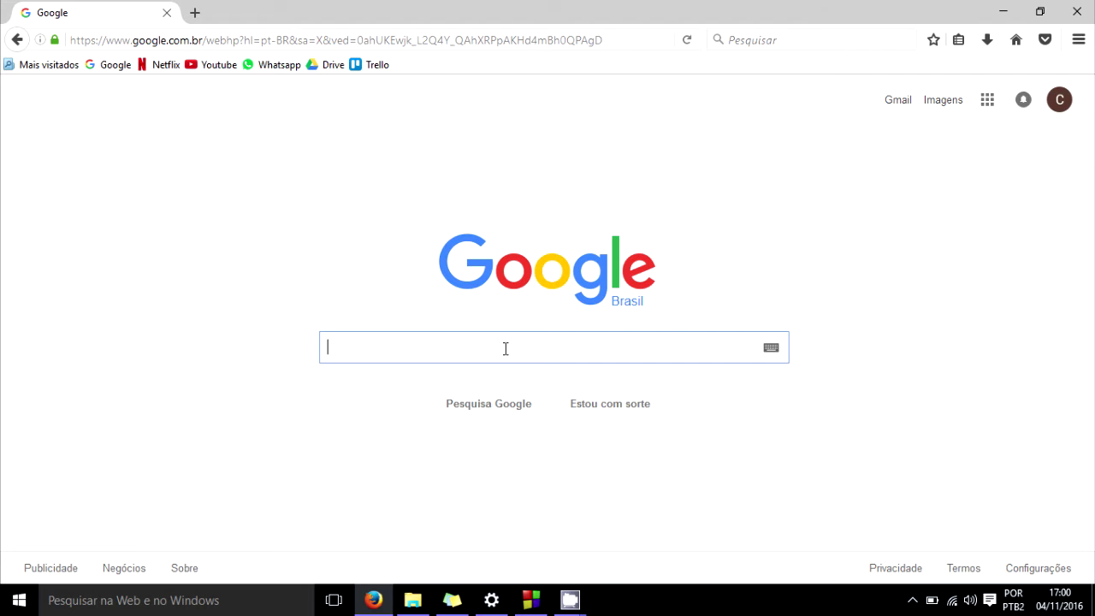
{"action": "type", "text": "sdl"}
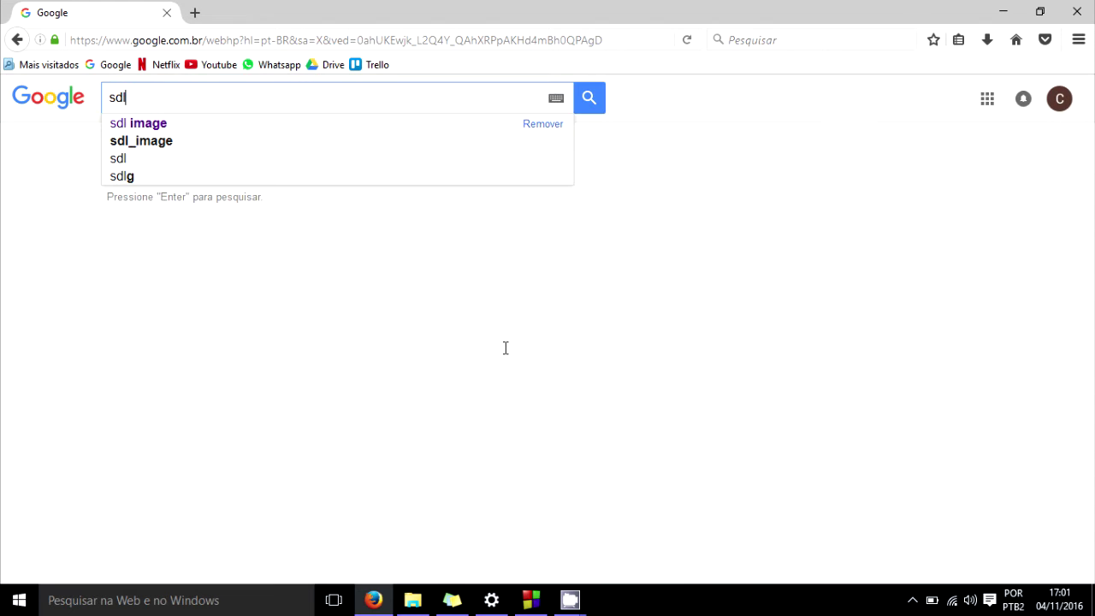
{"action": "type", "text": " imag"}
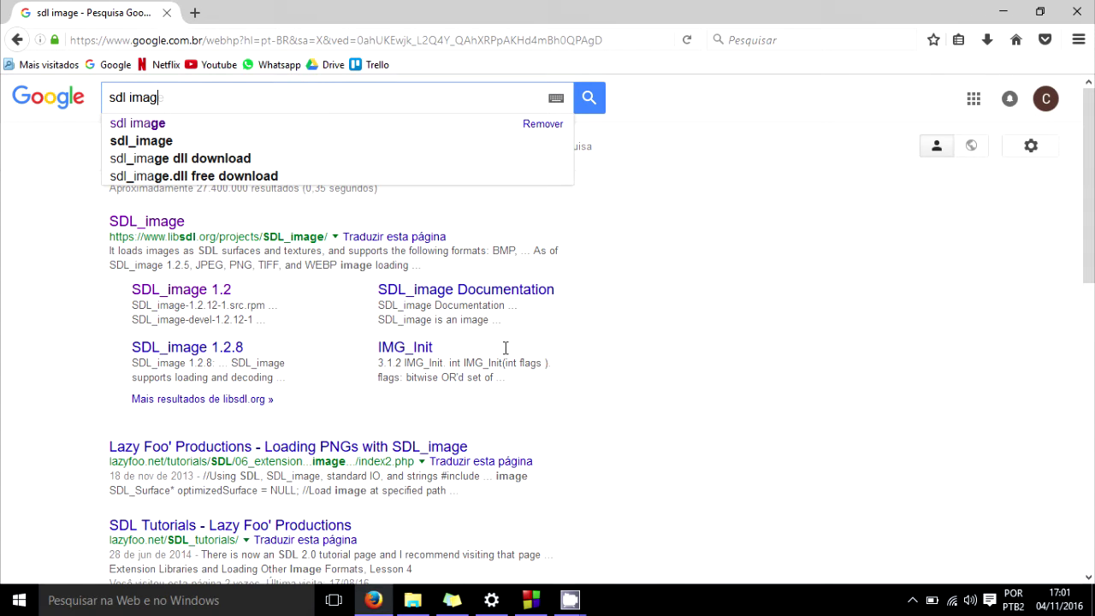
{"action": "type", "text": "e"}
{"action": "key", "text": "Return"}
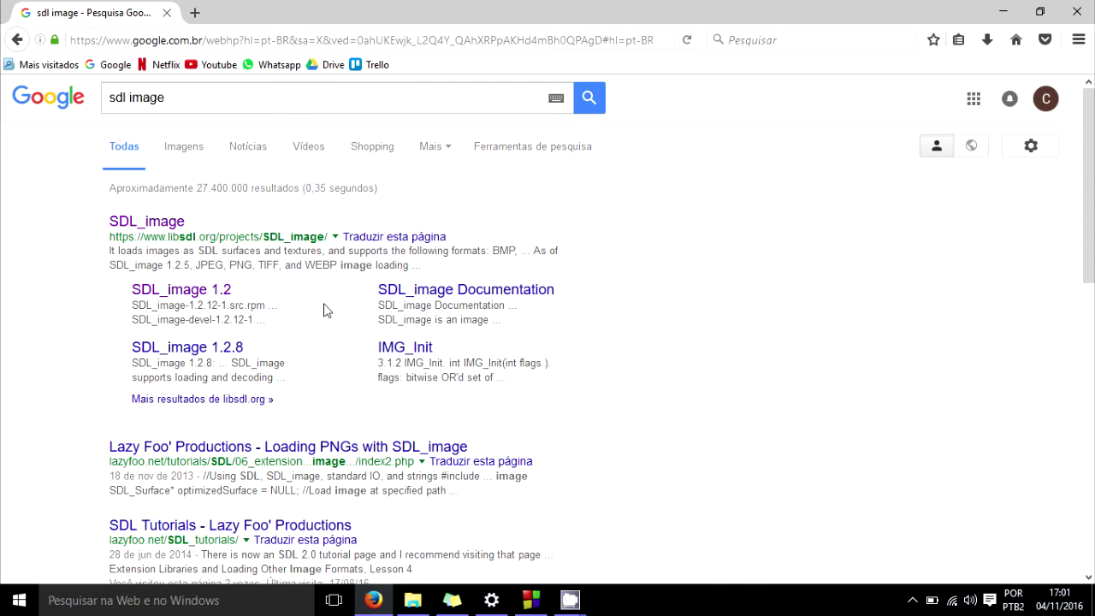
Open the SDL_image 1.2 release page, locate the Windows package SDL_image-devel-1.2.12-VC.zip, and close the page.
{"action": "left_click", "coordinate": [227, 290]}
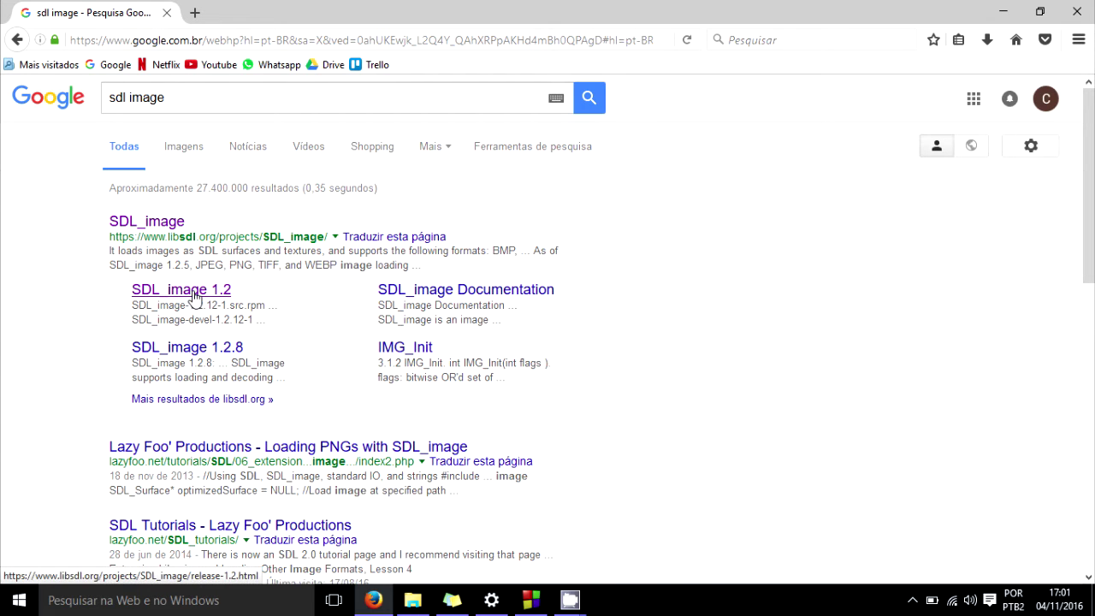
{"action": "scroll", "coordinate": [342, 287], "scroll_direction": "down", "scroll_amount": 4}
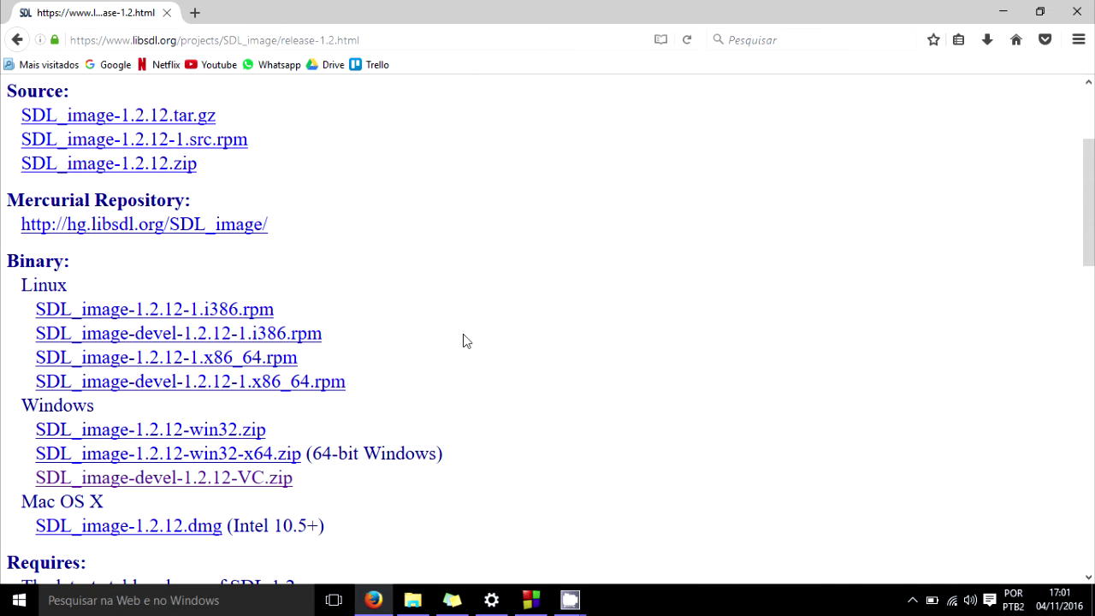
{"action": "scroll", "coordinate": [462, 339], "scroll_direction": "up", "scroll_amount": 4}
{"action": "scroll", "coordinate": [549, 319], "scroll_direction": "down", "scroll_amount": 6}
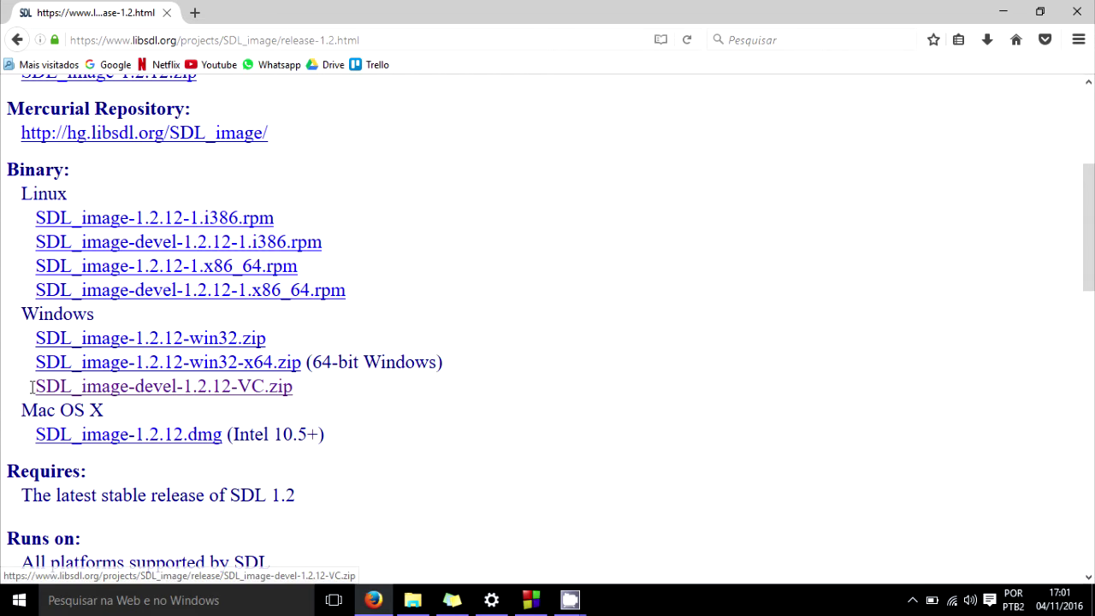
{"action": "left_click_drag", "start_coordinate": [30, 387], "coordinate": [296, 393]}
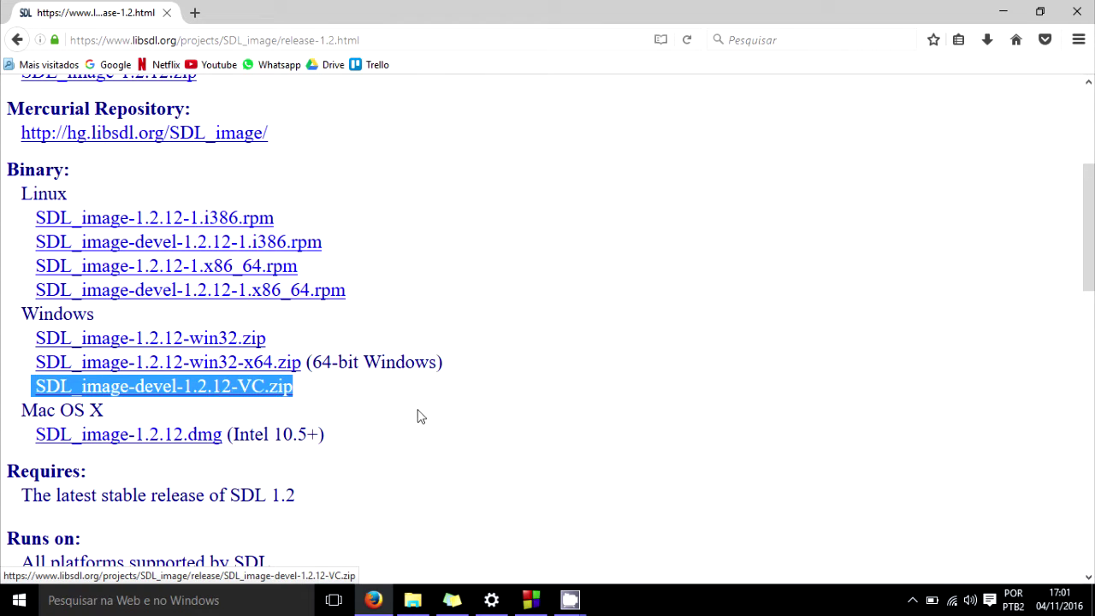
{"action": "left_click", "coordinate": [288, 391]}
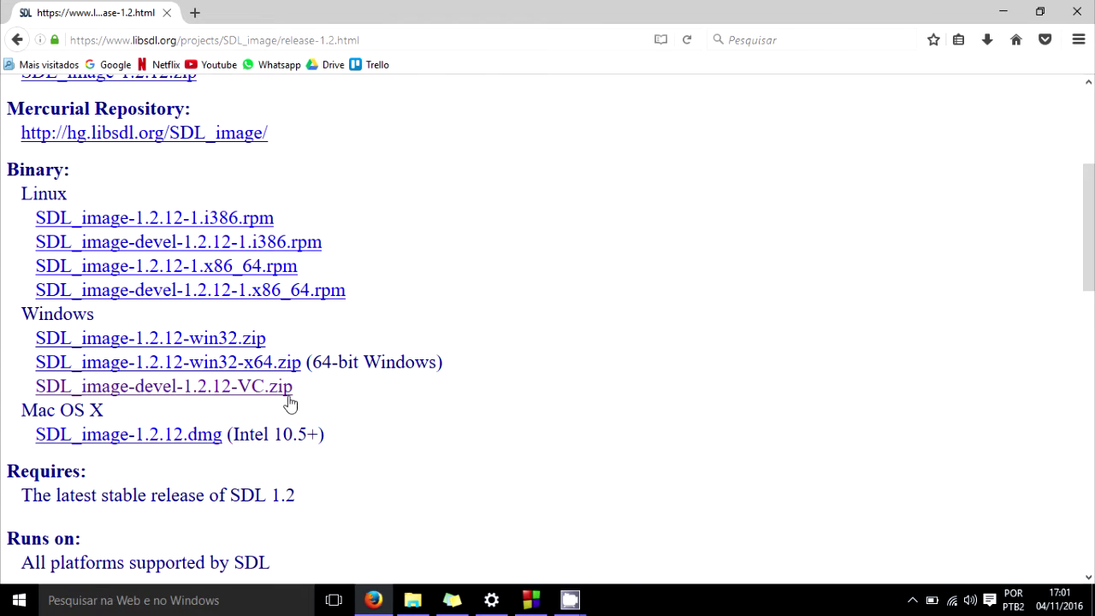
{"action": "left_click", "coordinate": [167, 13]}
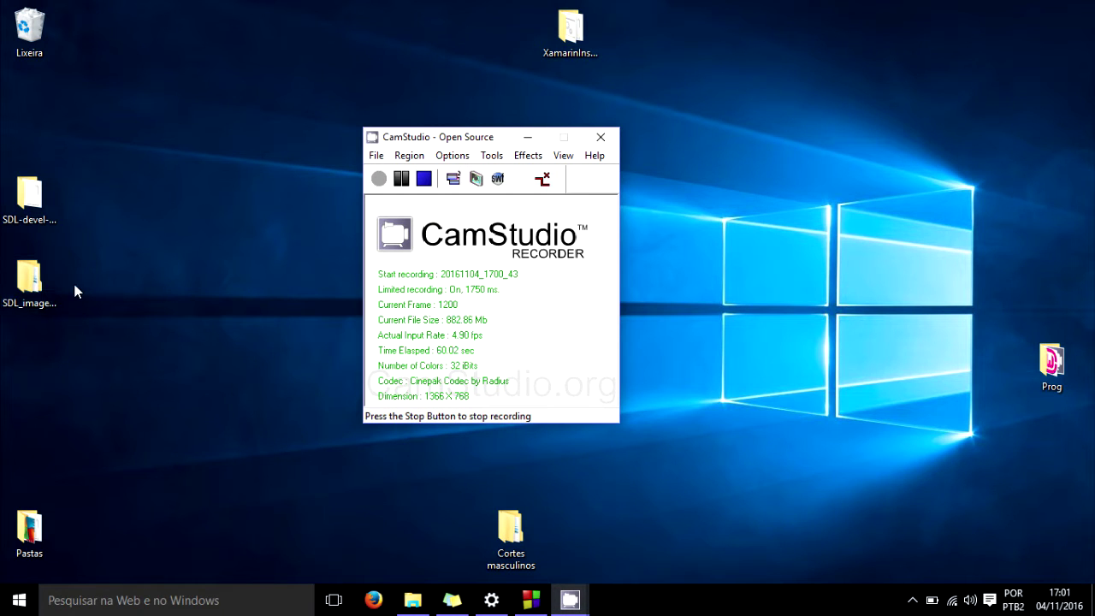
Open the extracted SDL_image-devel-1.2.12-VC and SDL-devel-1.2.15-mingw32 desktop folders in separate windows placed side by side.
{"action": "double_click", "coordinate": [29, 278]}
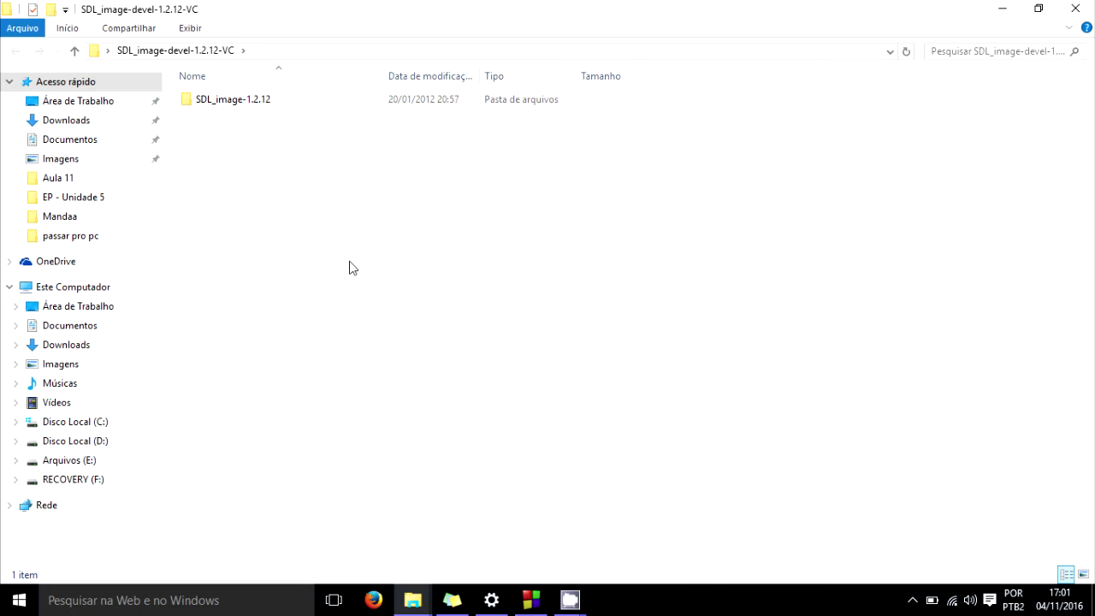
{"action": "left_click_drag", "start_coordinate": [455, 12], "coordinate": [820, 77]}
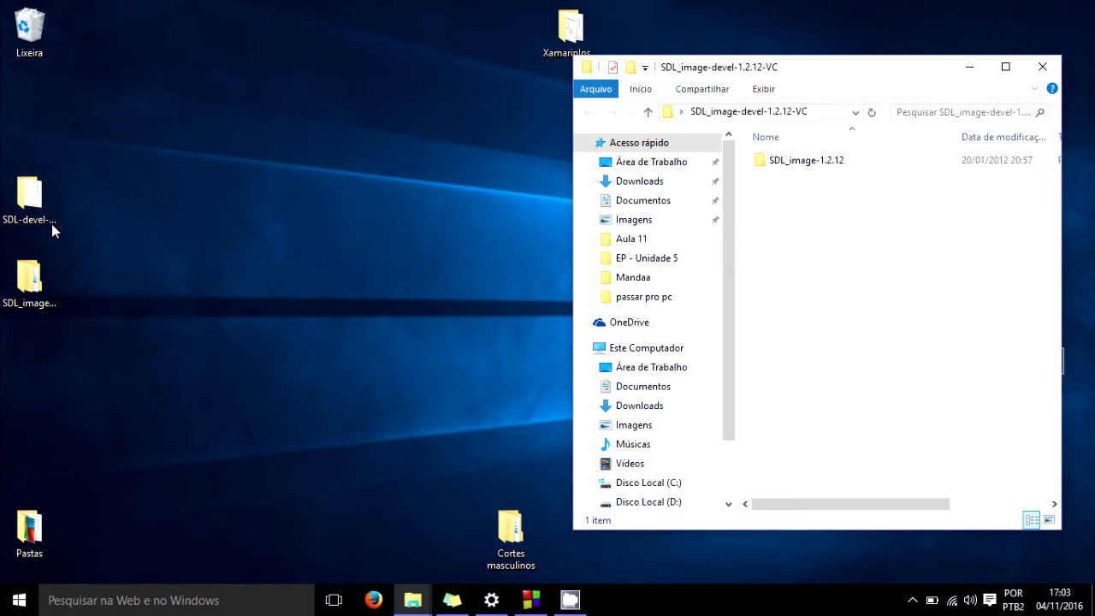
{"action": "left_click", "coordinate": [29, 194]}
{"action": "double_click", "coordinate": [29, 194]}
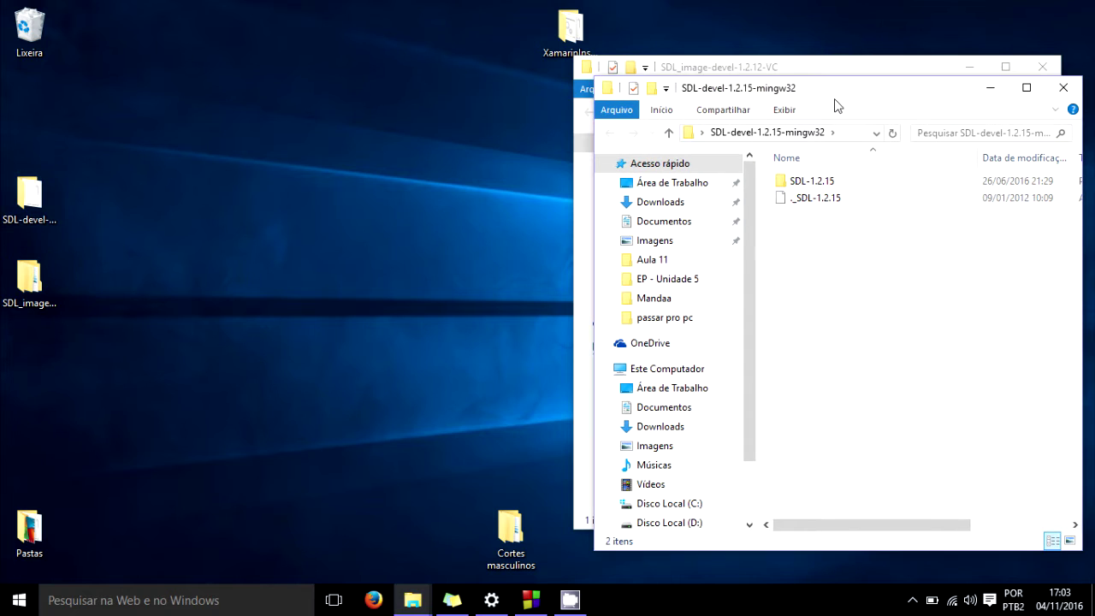
{"action": "left_click_drag", "start_coordinate": [820, 98], "coordinate": [312, 73]}
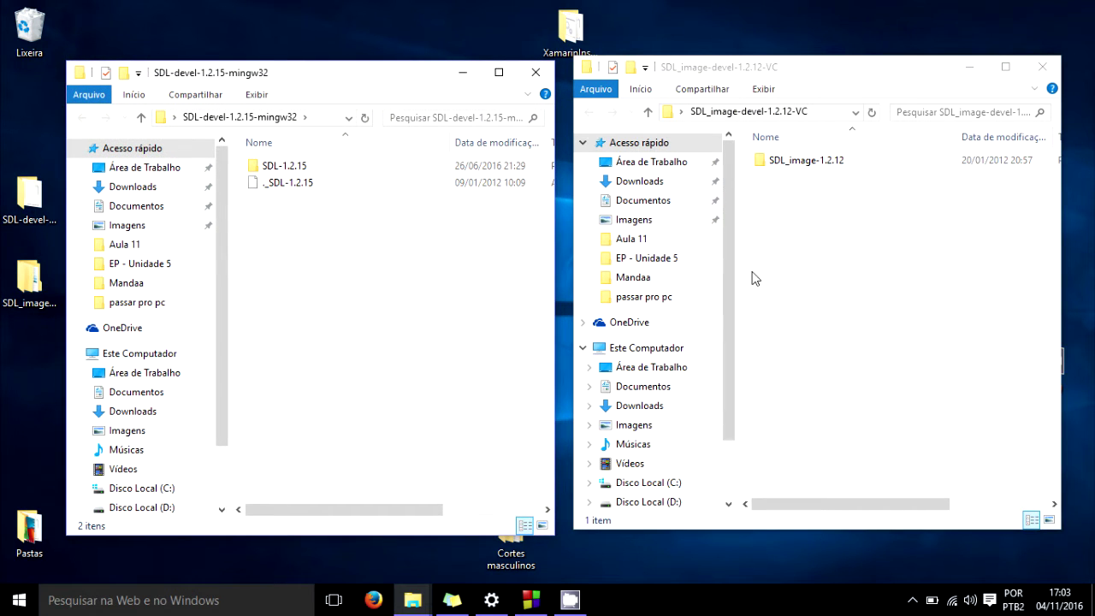
Copy SDL_image.h from the include folder of SDL_image-1.2.12.
{"action": "double_click", "coordinate": [815, 165]}
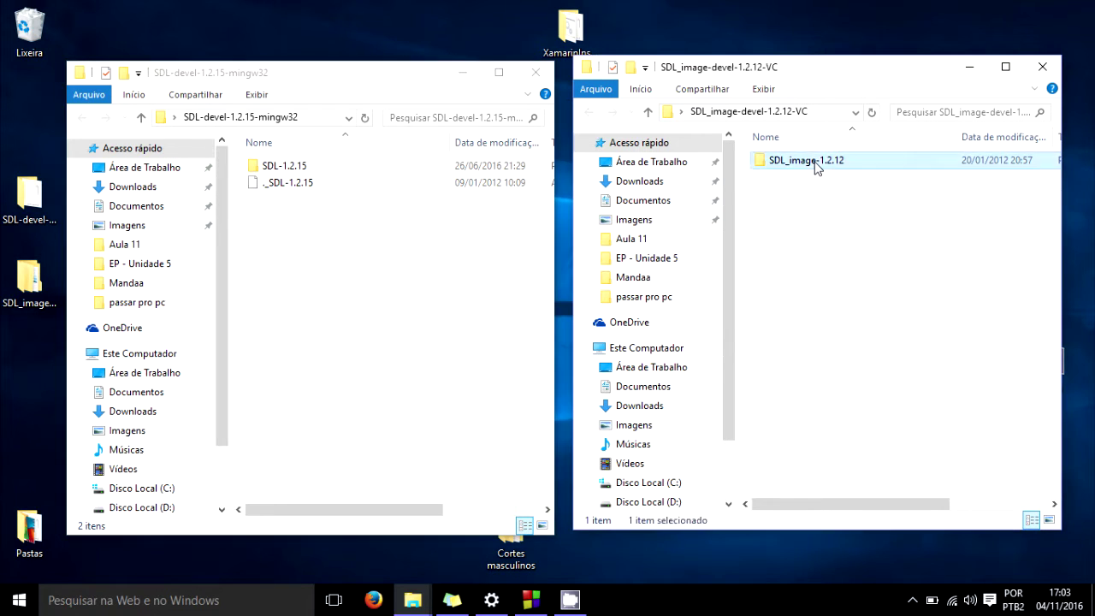
{"action": "double_click", "coordinate": [807, 163]}
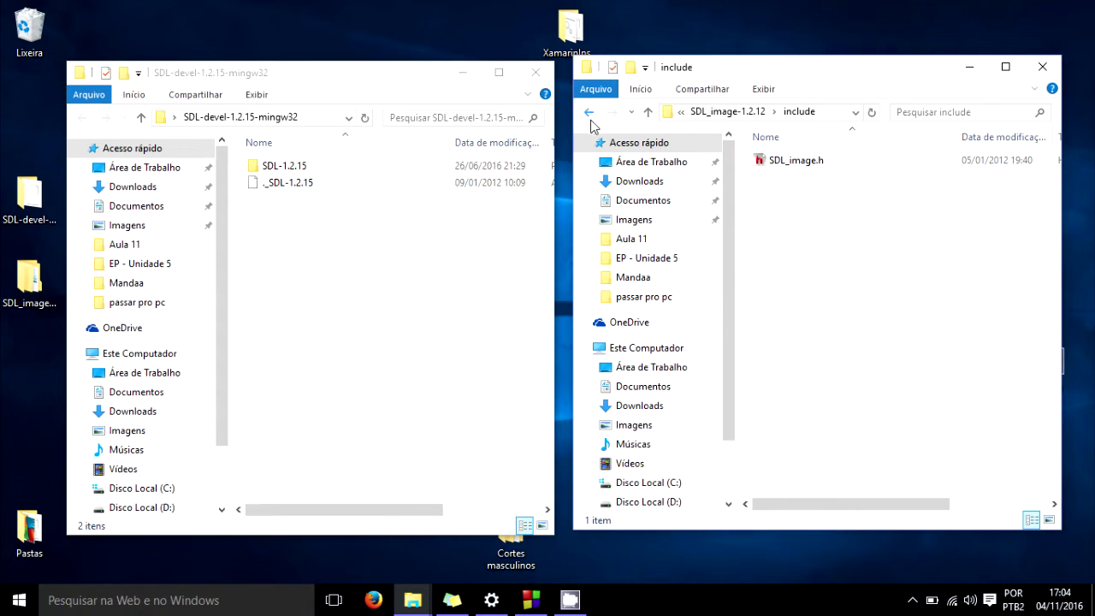
{"action": "left_click", "coordinate": [589, 112]}
{"action": "double_click", "coordinate": [814, 162]}
{"action": "left_click", "coordinate": [804, 165]}
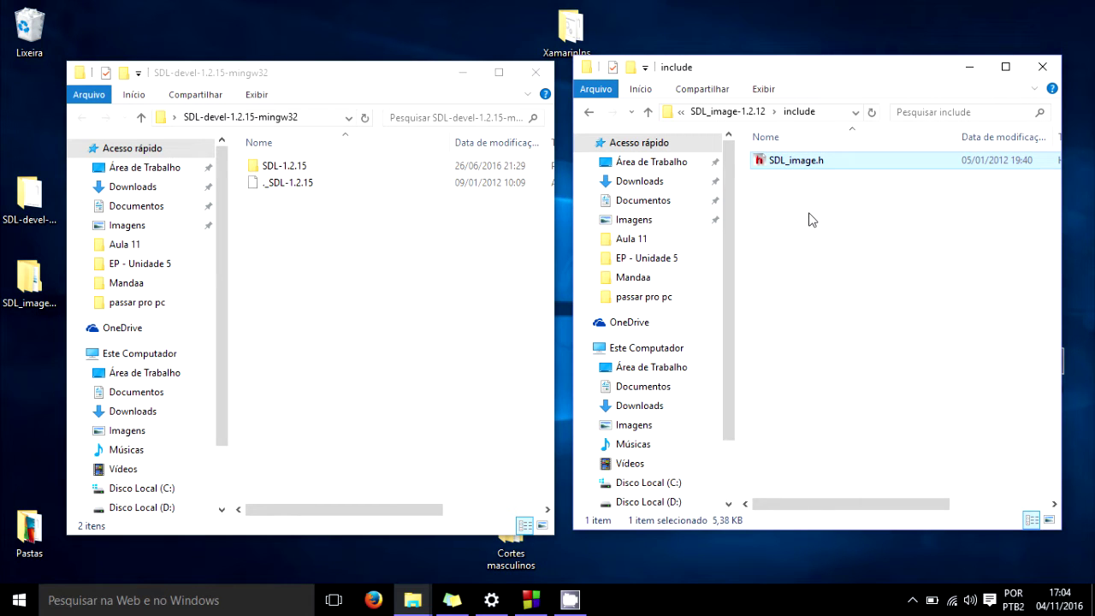
{"action": "right_click", "coordinate": [826, 162]}
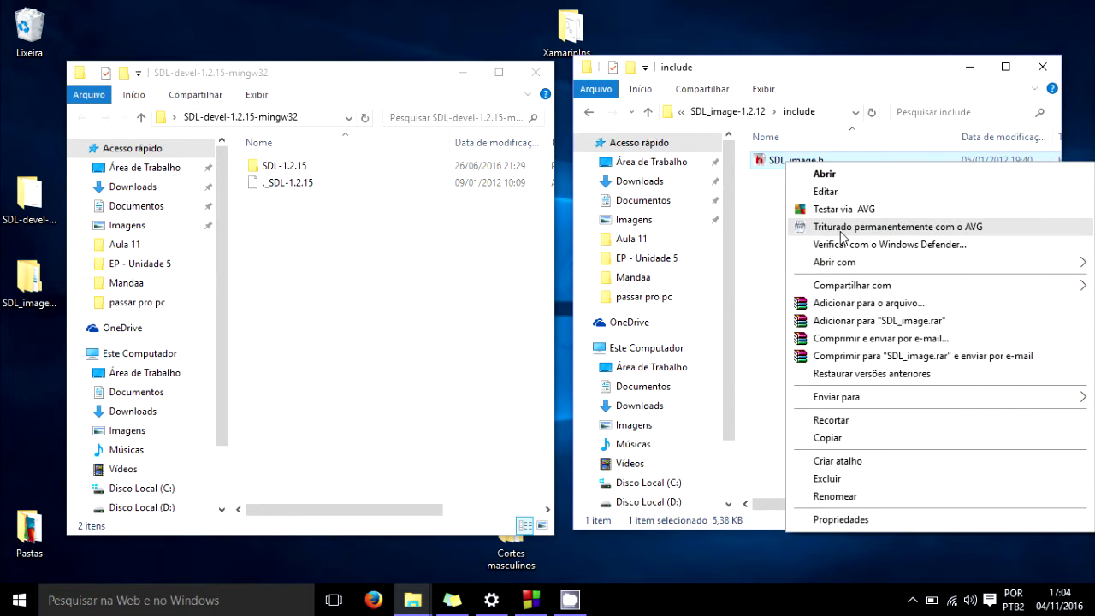
{"action": "left_click", "coordinate": [834, 438]}
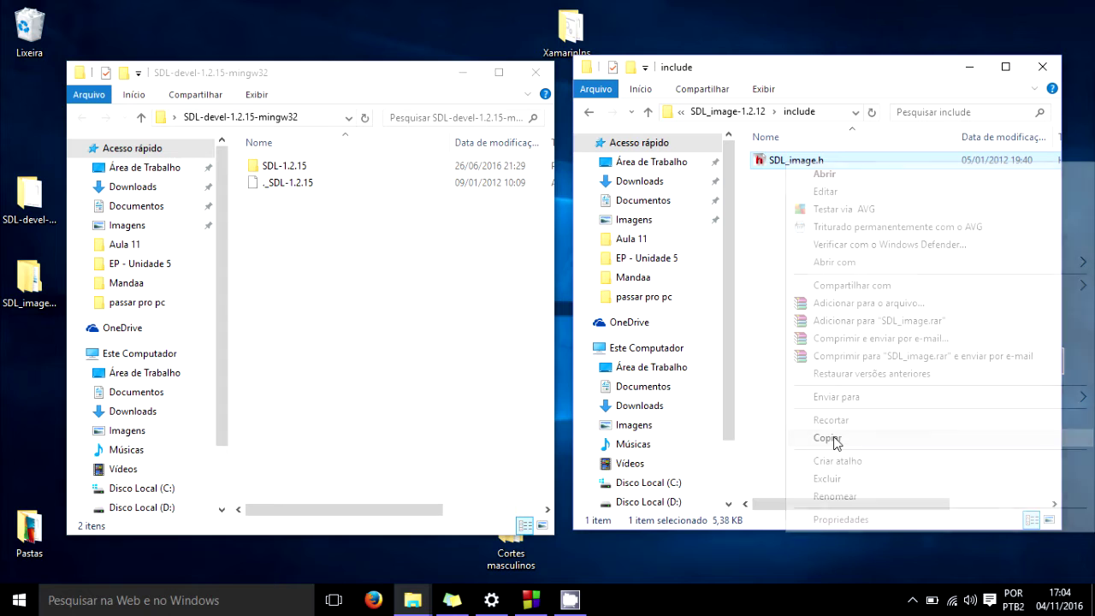
Paste the header file into the include\SDL folder of SDL-1.2.15, replacing the existing SDL_image.h.
{"action": "double_click", "coordinate": [307, 168]}
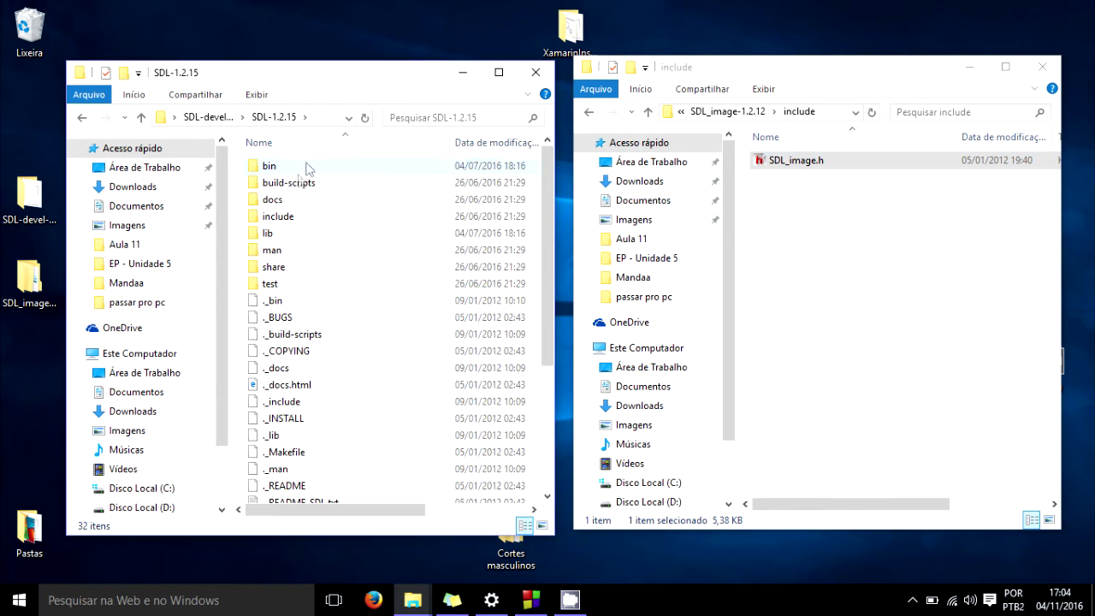
{"action": "double_click", "coordinate": [289, 219]}
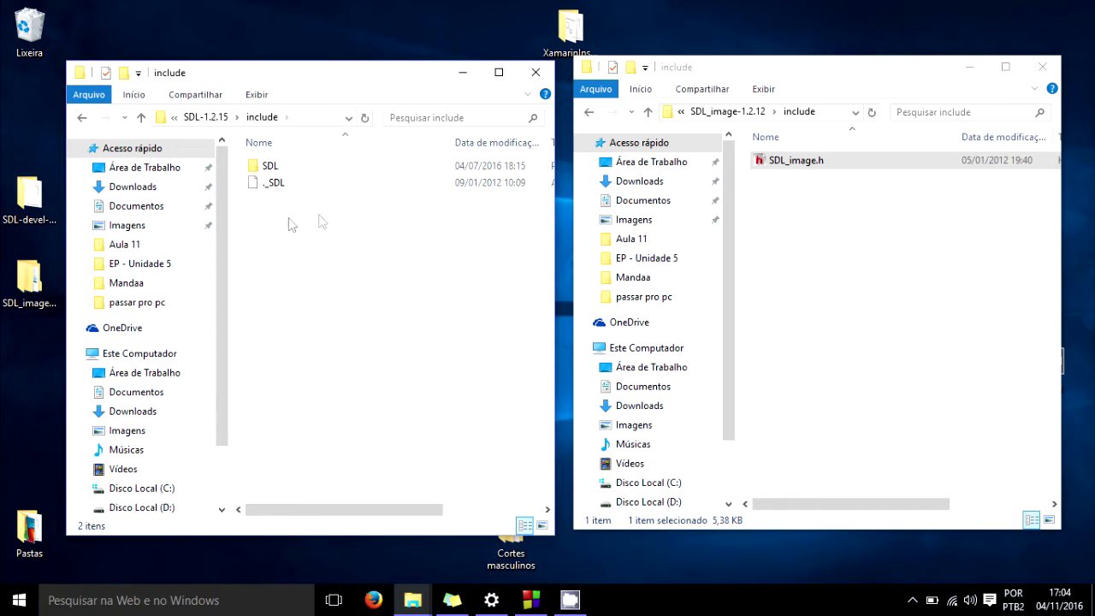
{"action": "left_click", "coordinate": [286, 168]}
{"action": "double_click", "coordinate": [285, 167]}
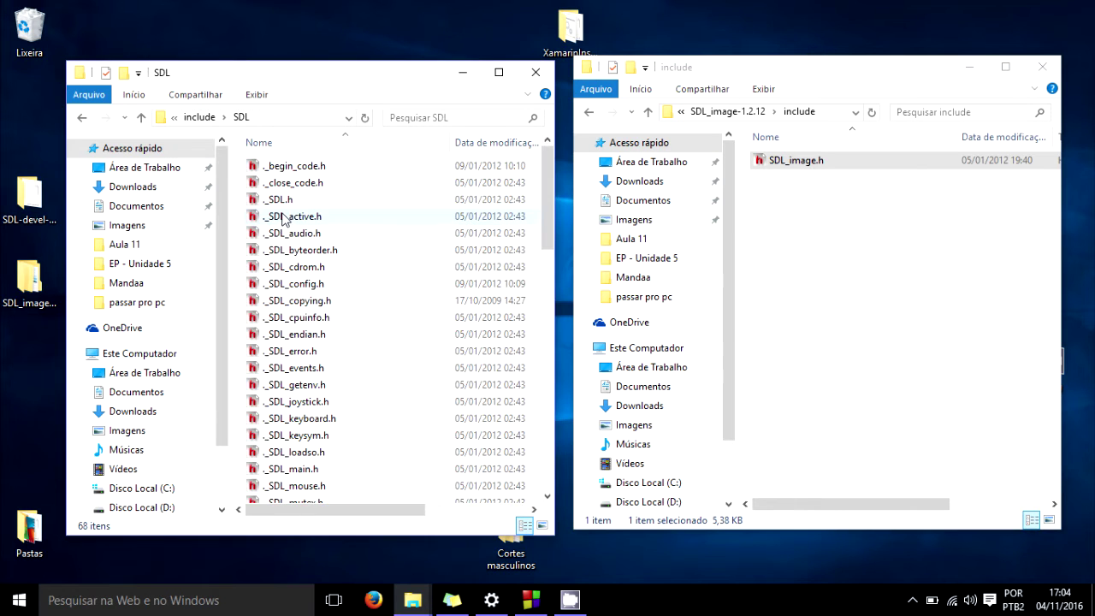
{"action": "right_click", "coordinate": [242, 195]}
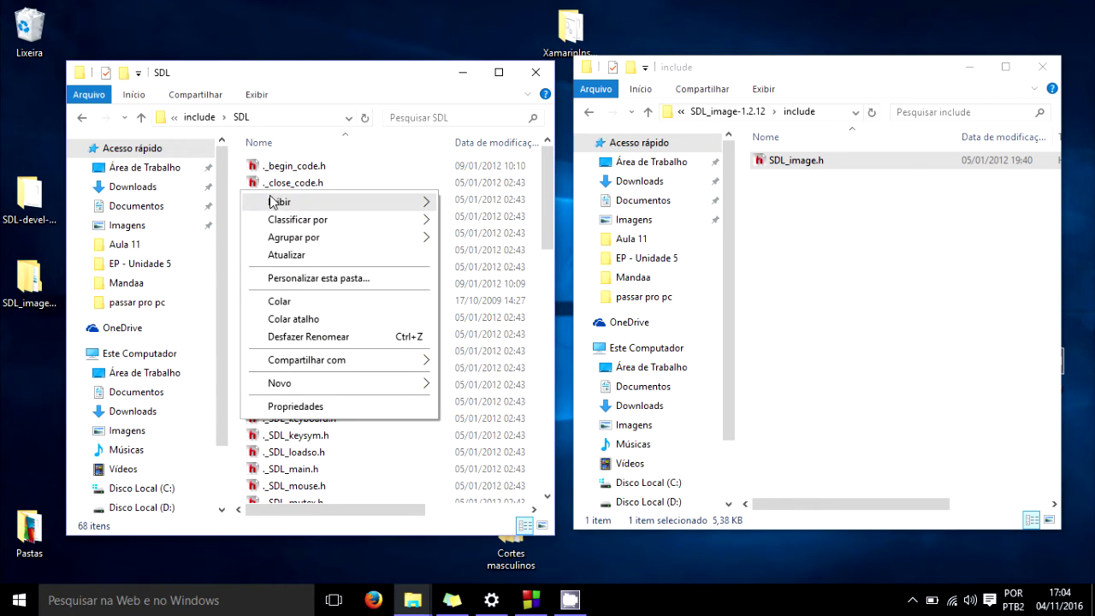
{"action": "left_click", "coordinate": [318, 304]}
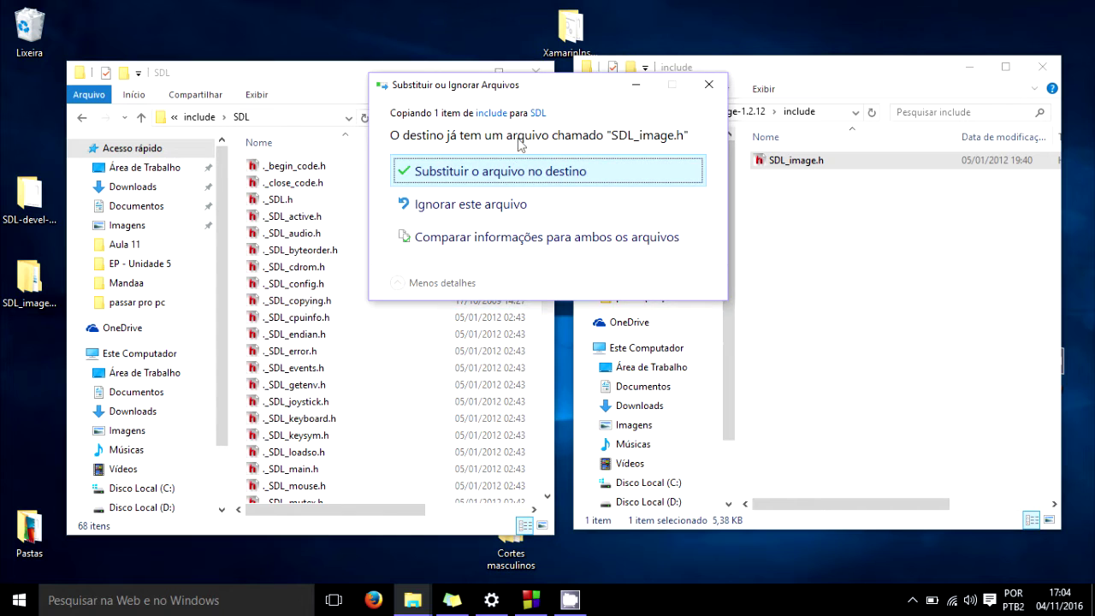
{"action": "left_click", "coordinate": [486, 175]}
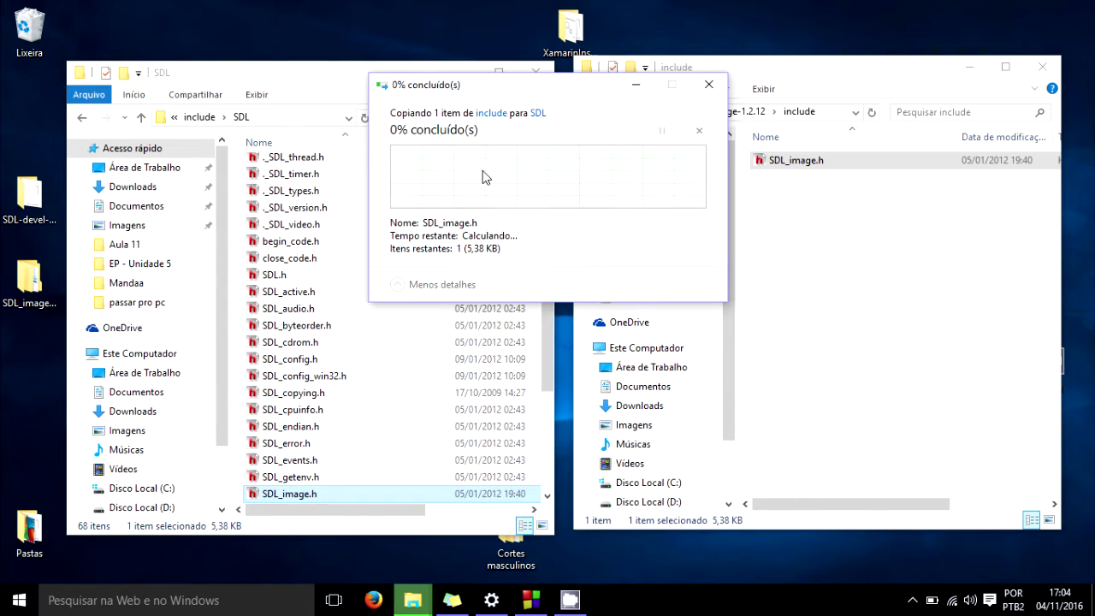
Copy SDL_image.lib from the lib\x86 folder of SDL_image-1.2.12.
{"action": "left_click", "coordinate": [823, 277]}
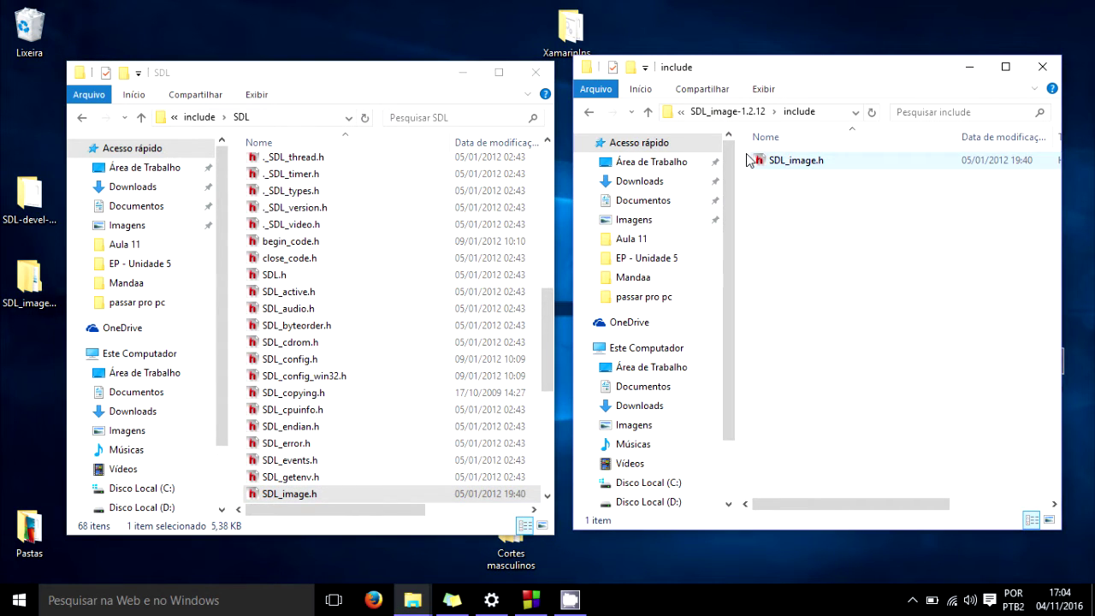
{"action": "left_click", "coordinate": [589, 116]}
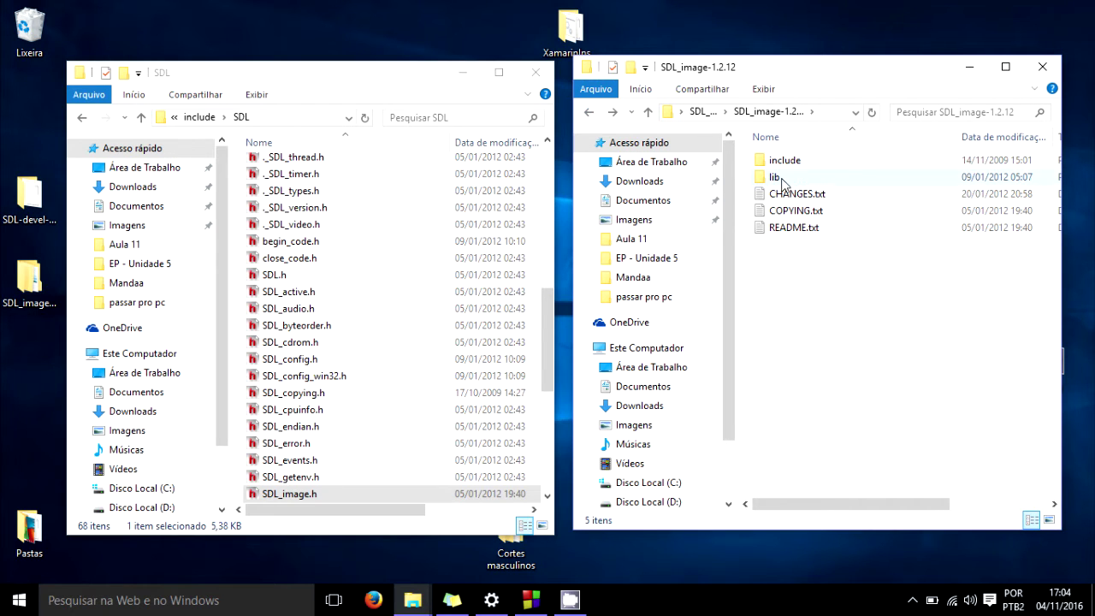
{"action": "double_click", "coordinate": [798, 178]}
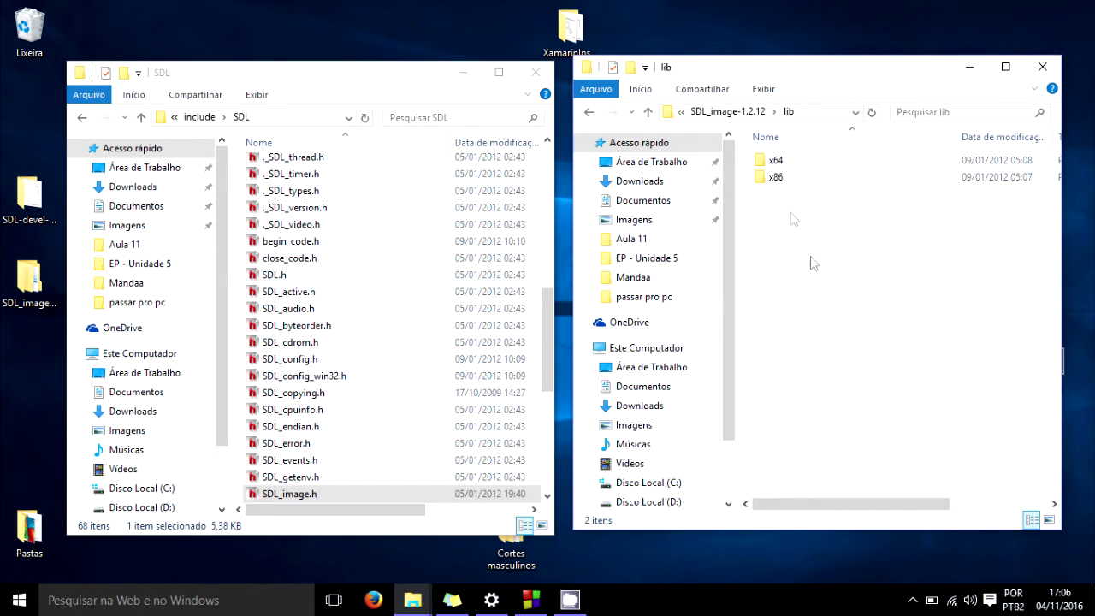
{"action": "double_click", "coordinate": [795, 178]}
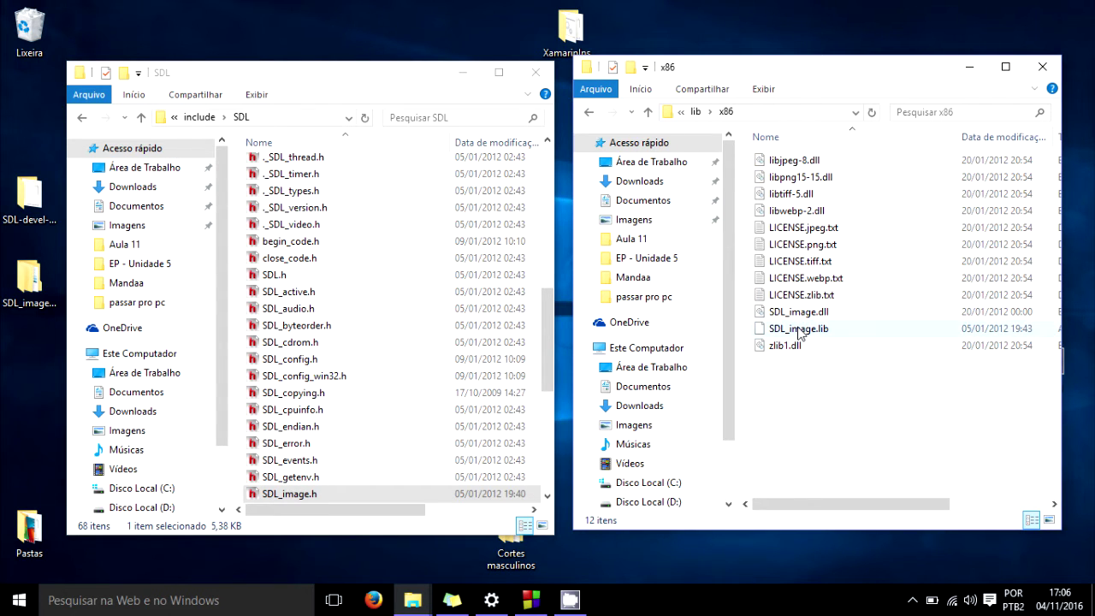
{"action": "left_click", "coordinate": [844, 334]}
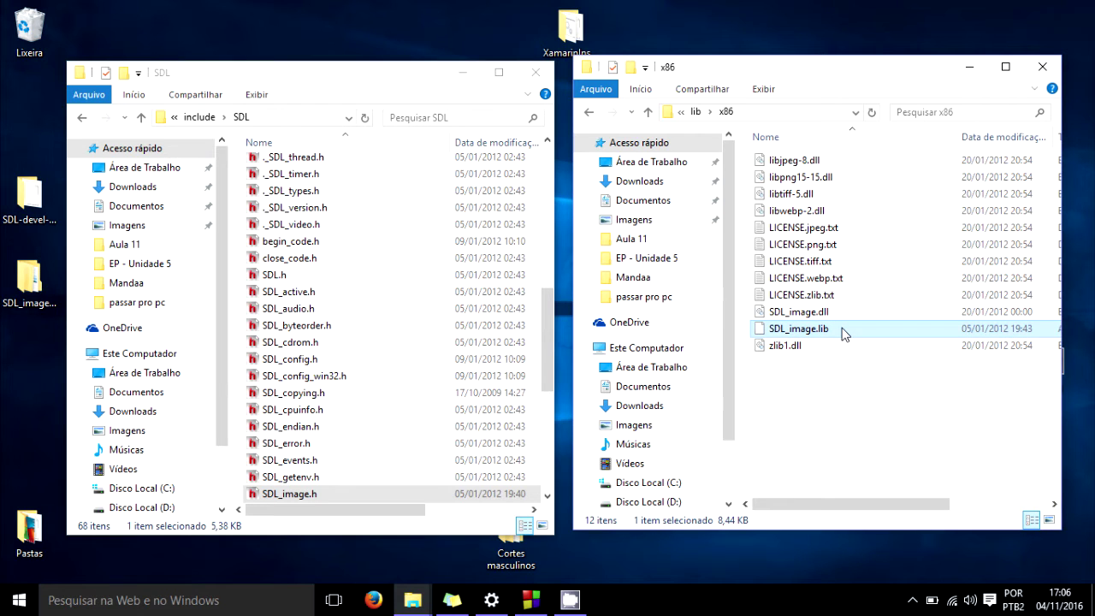
{"action": "right_click", "coordinate": [827, 336]}
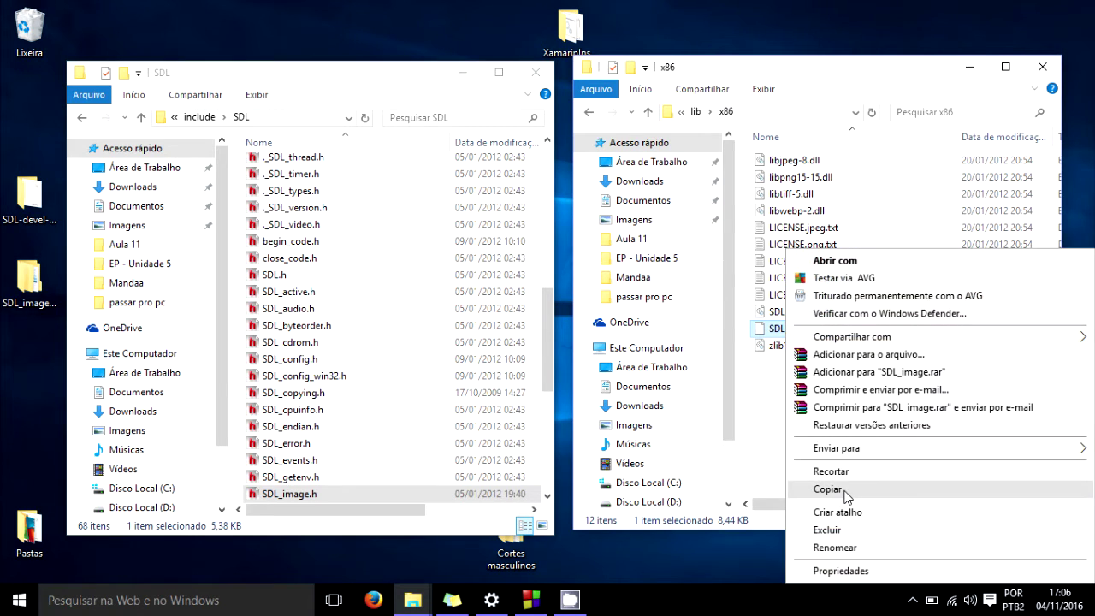
{"action": "left_click", "coordinate": [843, 490]}
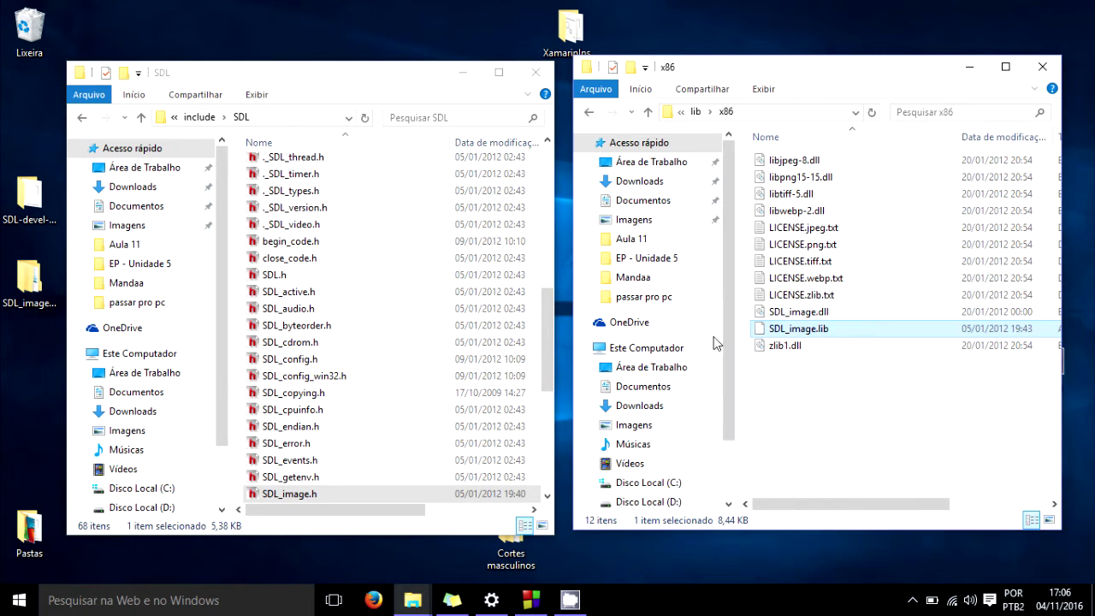
Paste SDL_image.lib into the lib folder of SDL-1.2.15, replacing the existing file.
{"action": "left_click", "coordinate": [80, 117]}
{"action": "left_click", "coordinate": [81, 118]}
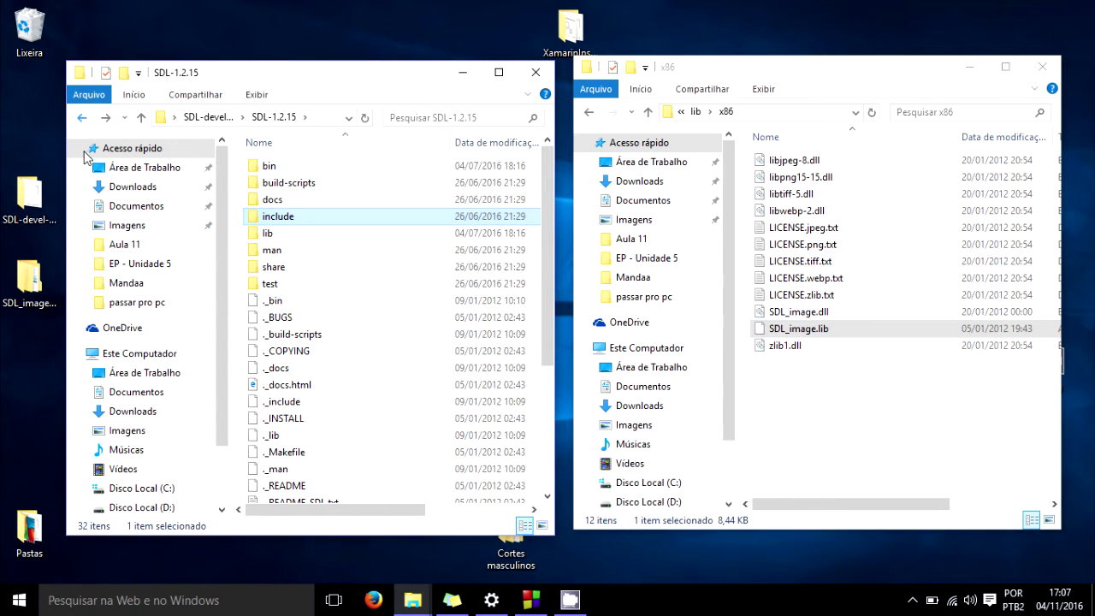
{"action": "double_click", "coordinate": [289, 236]}
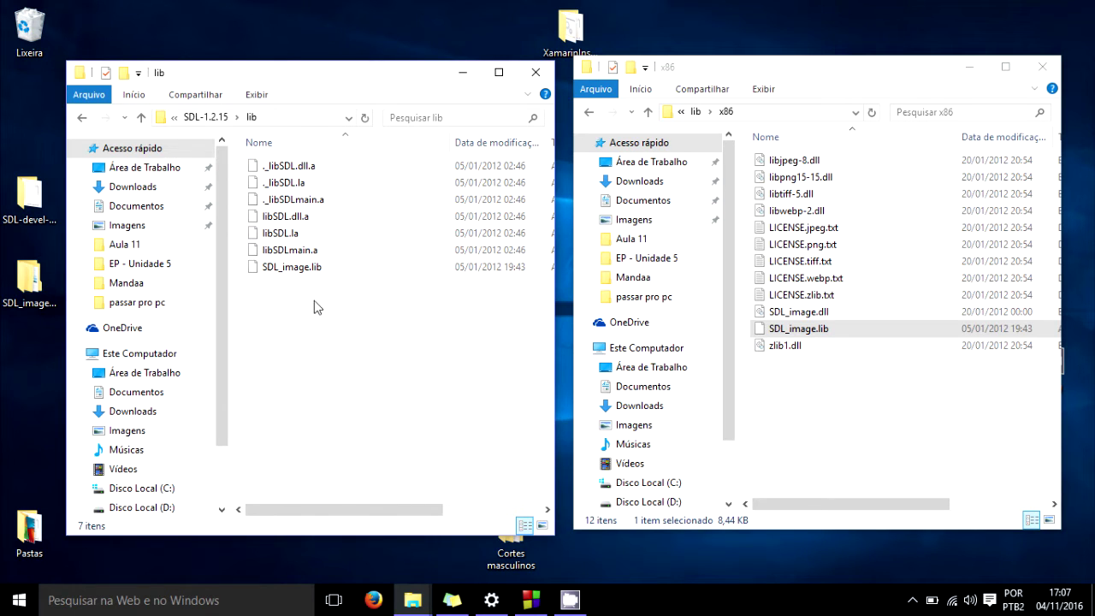
{"action": "right_click", "coordinate": [314, 300]}
{"action": "left_click", "coordinate": [384, 419]}
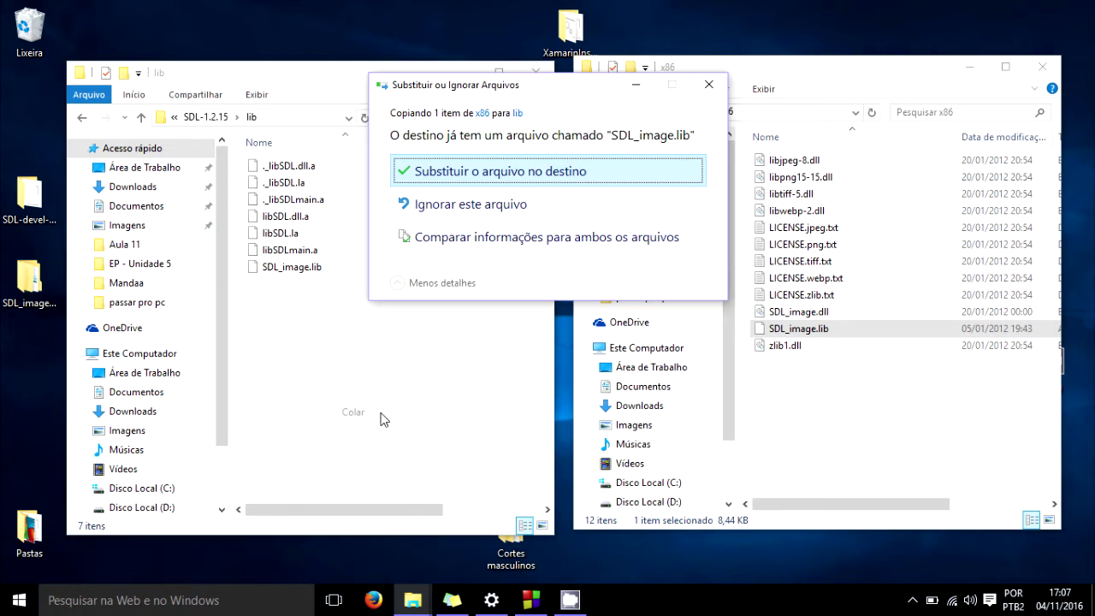
{"action": "left_click", "coordinate": [491, 177]}
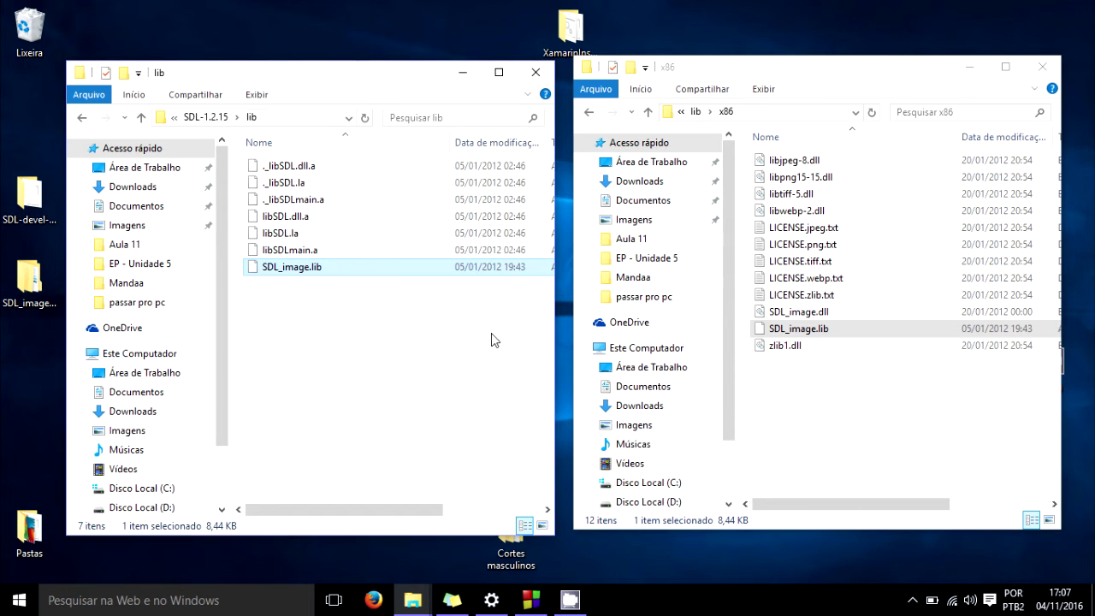
{"action": "left_click", "coordinate": [491, 346]}
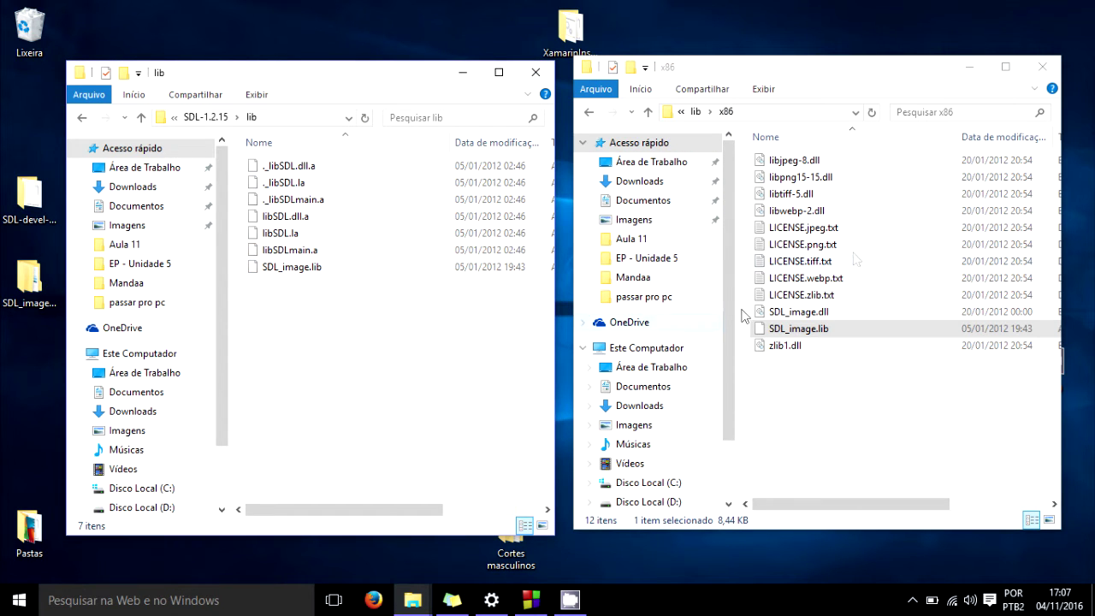
Copy libjpeg-8.dll, libpng15-15.dll, libtiff-5.dll, libwebp-2.dll, SDL_image.dll and zlib1.dll from the lib\x86 folder of SDL_image-1.2.12.
{"action": "left_click_drag", "start_coordinate": [830, 69], "coordinate": [831, 73]}
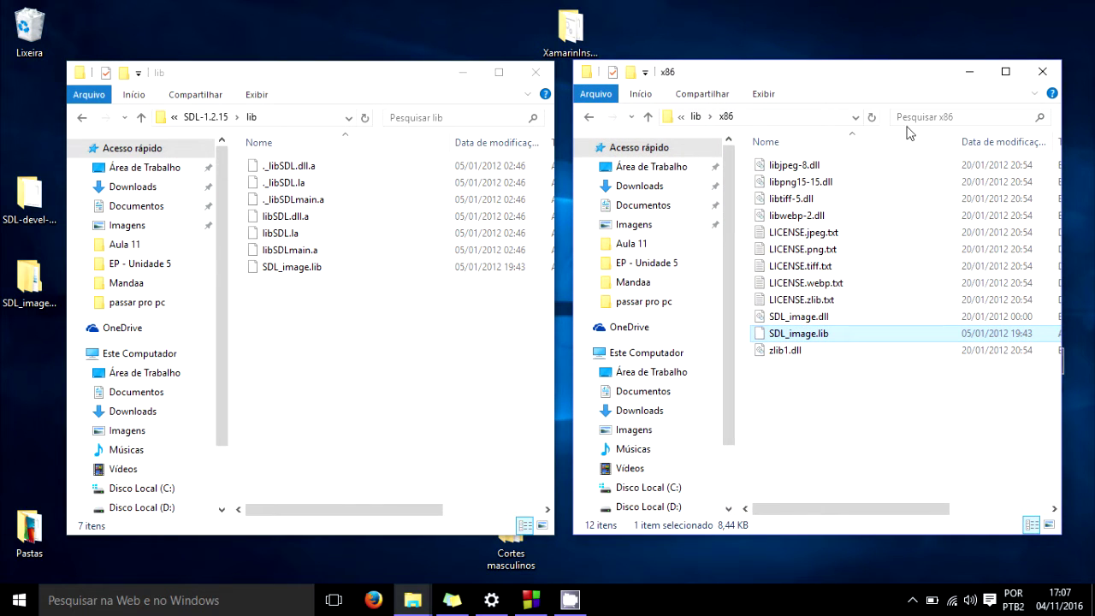
{"action": "left_click", "coordinate": [840, 377]}
{"action": "left_click", "coordinate": [817, 413]}
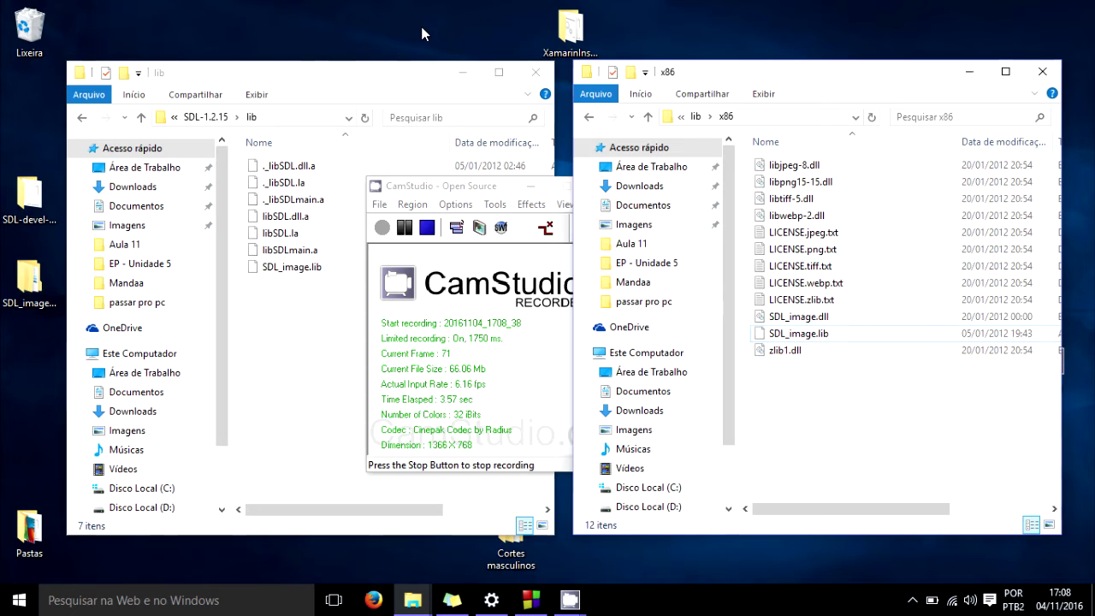
{"action": "left_click", "coordinate": [445, 72]}
{"action": "left_click", "coordinate": [838, 362]}
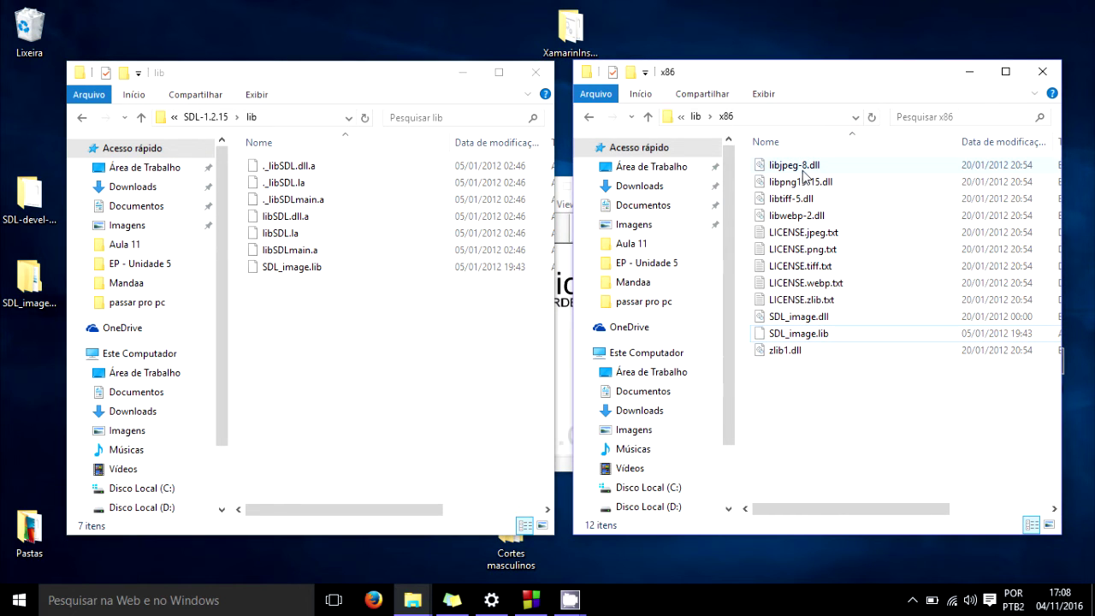
{"action": "left_click_drag", "start_coordinate": [804, 176], "coordinate": [810, 221]}
{"action": "left_click", "coordinate": [791, 316], "text": "ctrl"}
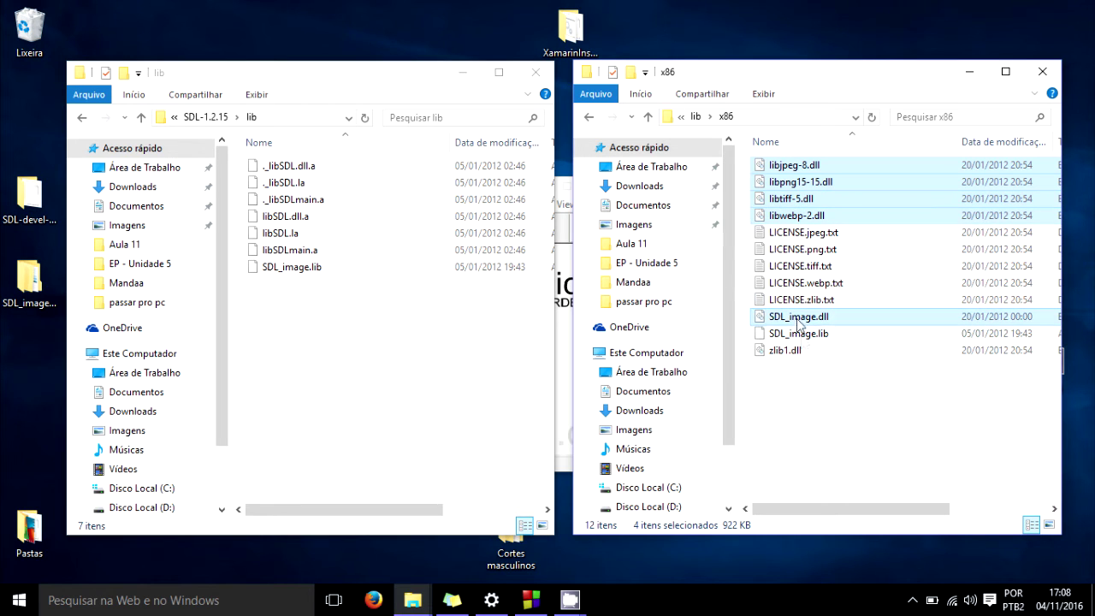
{"action": "left_click", "coordinate": [800, 352], "text": "ctrl"}
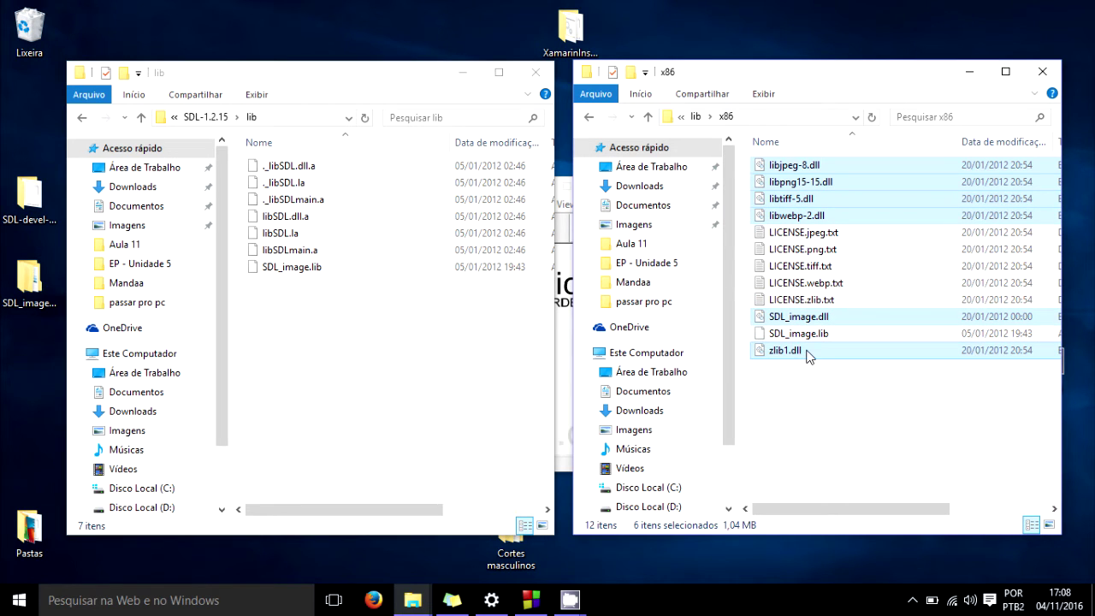
{"action": "right_click", "coordinate": [806, 350]}
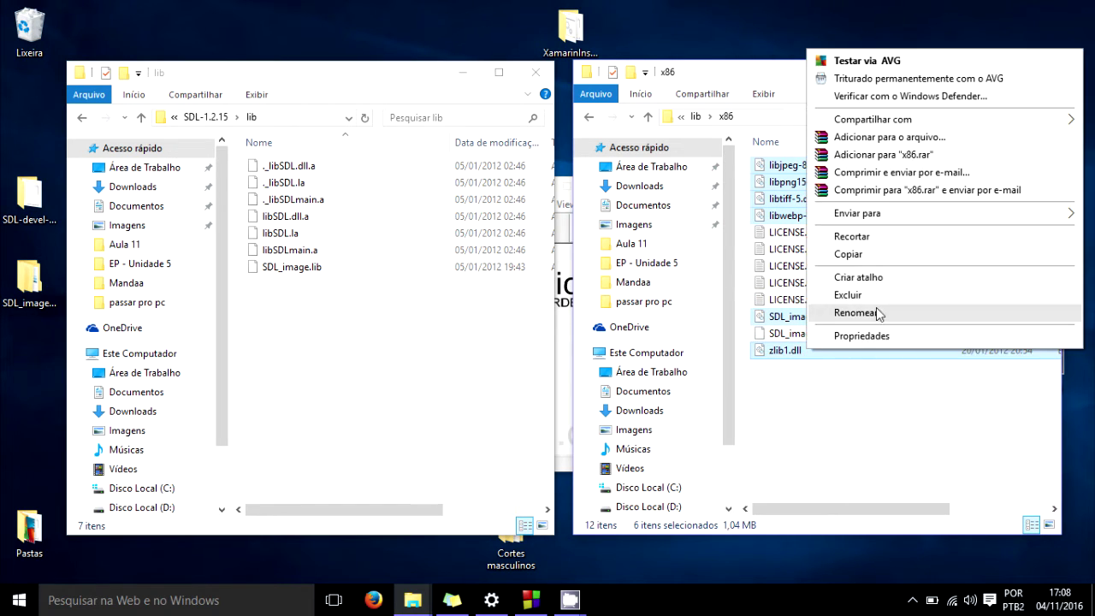
{"action": "left_click", "coordinate": [866, 256]}
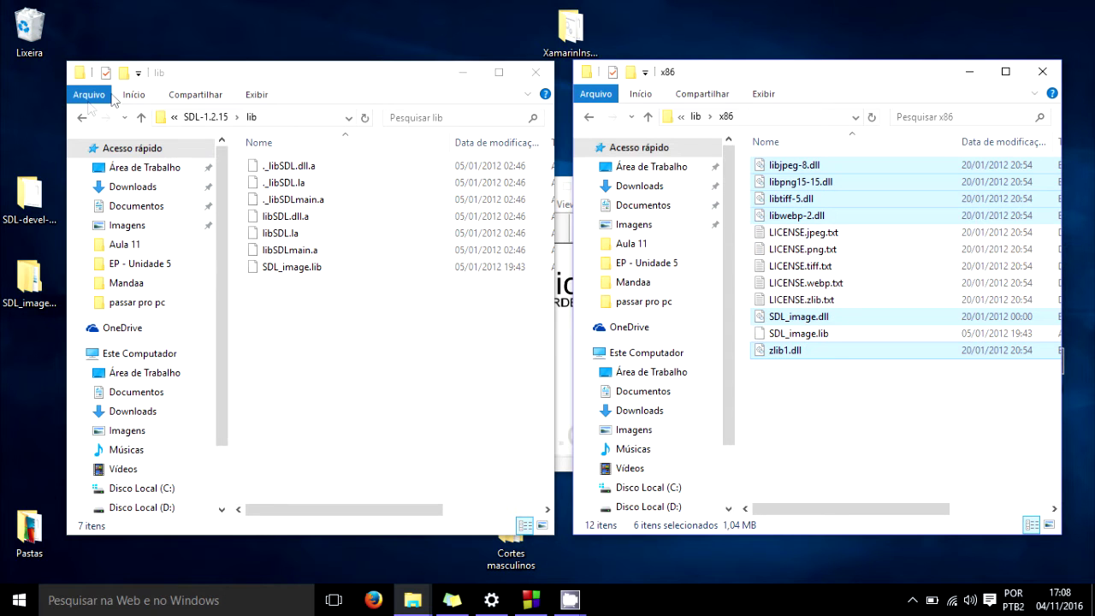
Paste the copied DLL files into the bin folder of SDL-1.2.15, replacing the files with the same names.
{"action": "left_click", "coordinate": [82, 119]}
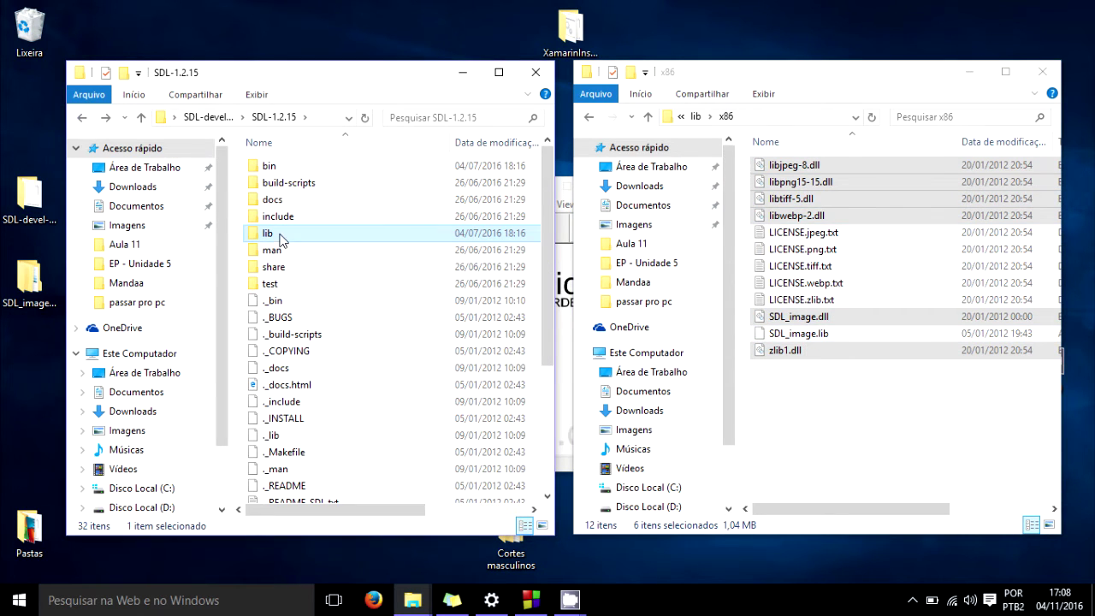
{"action": "double_click", "coordinate": [286, 165]}
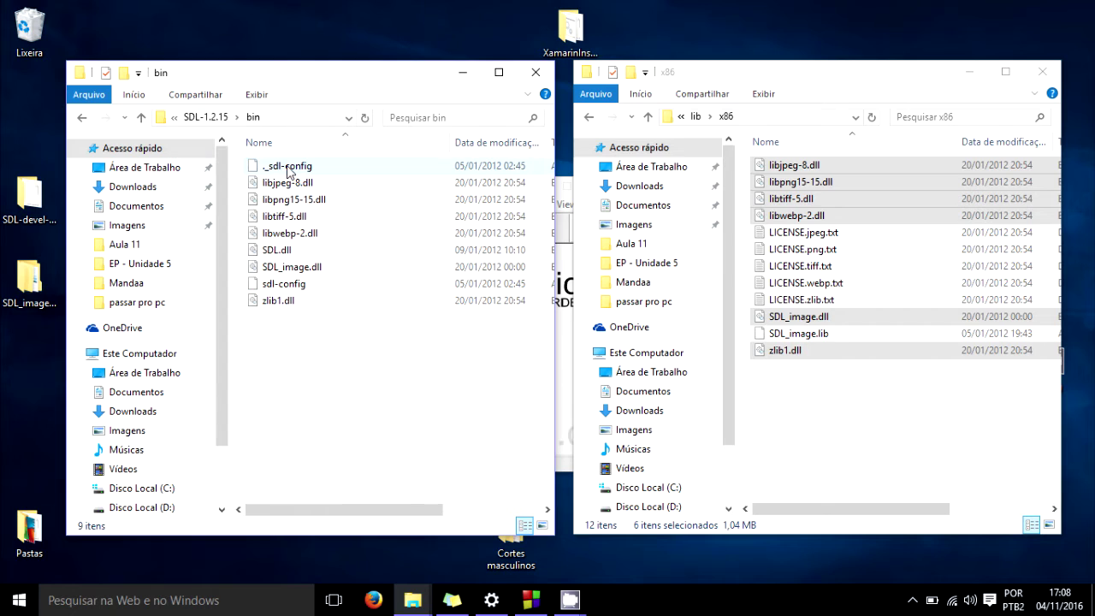
{"action": "right_click", "coordinate": [306, 349]}
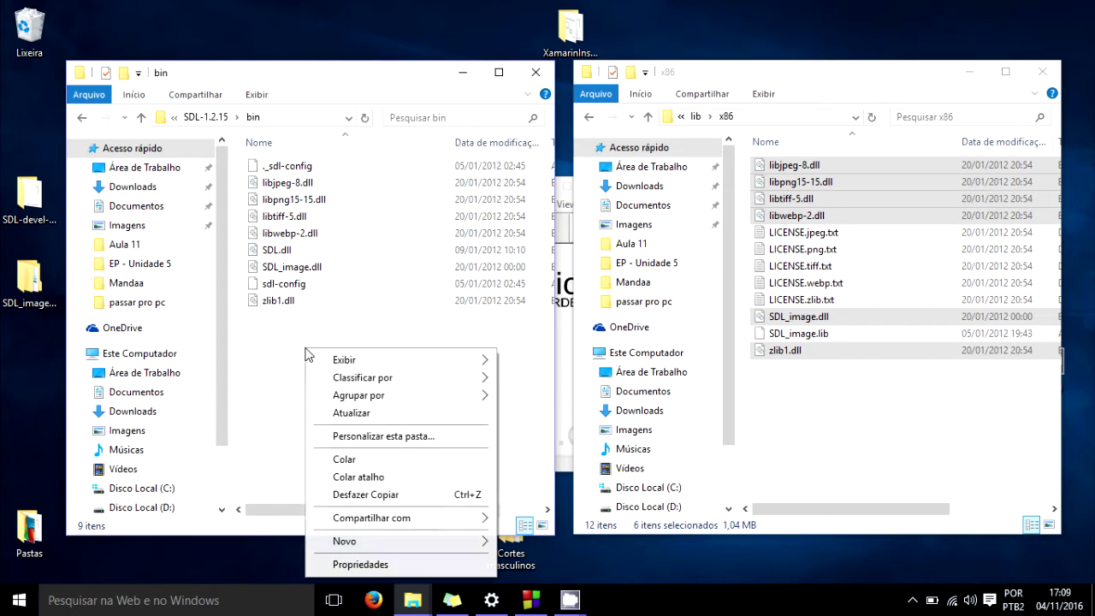
{"action": "left_click", "coordinate": [357, 460]}
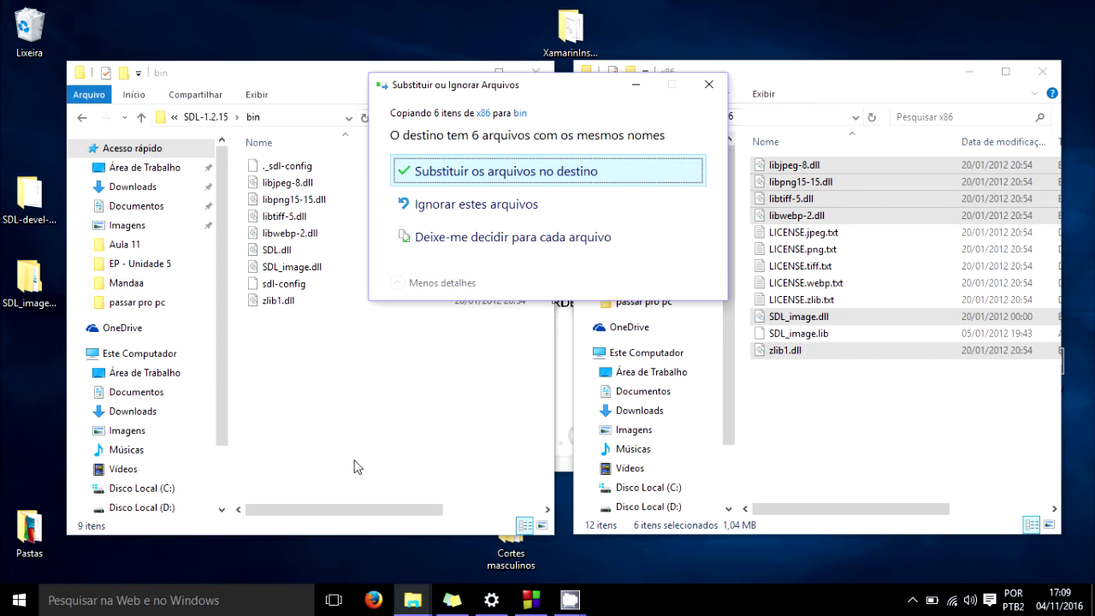
{"action": "left_click", "coordinate": [488, 170]}
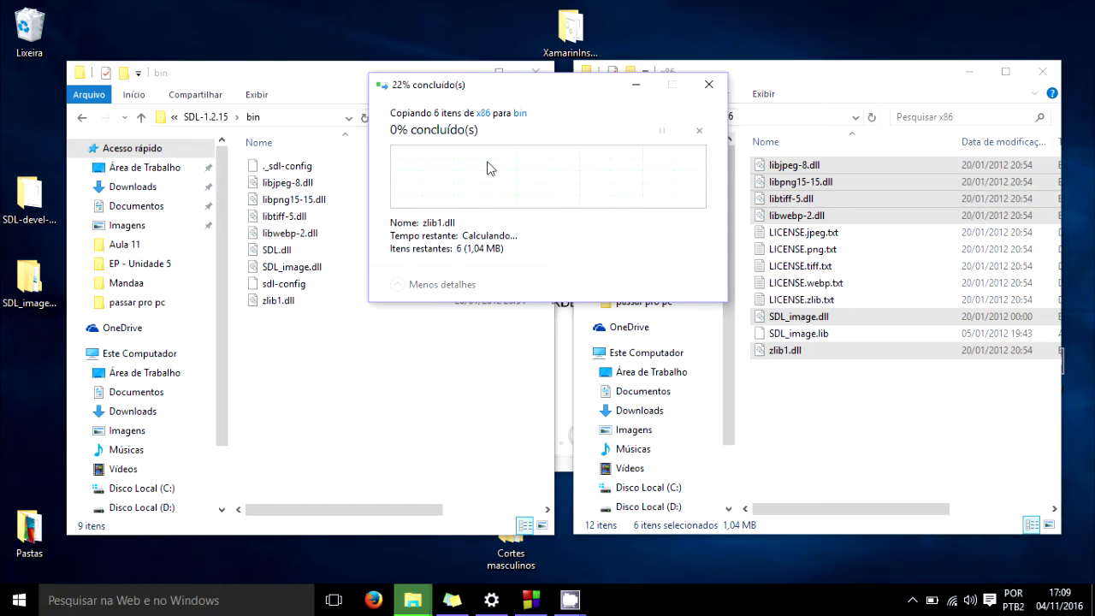
{"action": "left_click", "coordinate": [358, 383]}
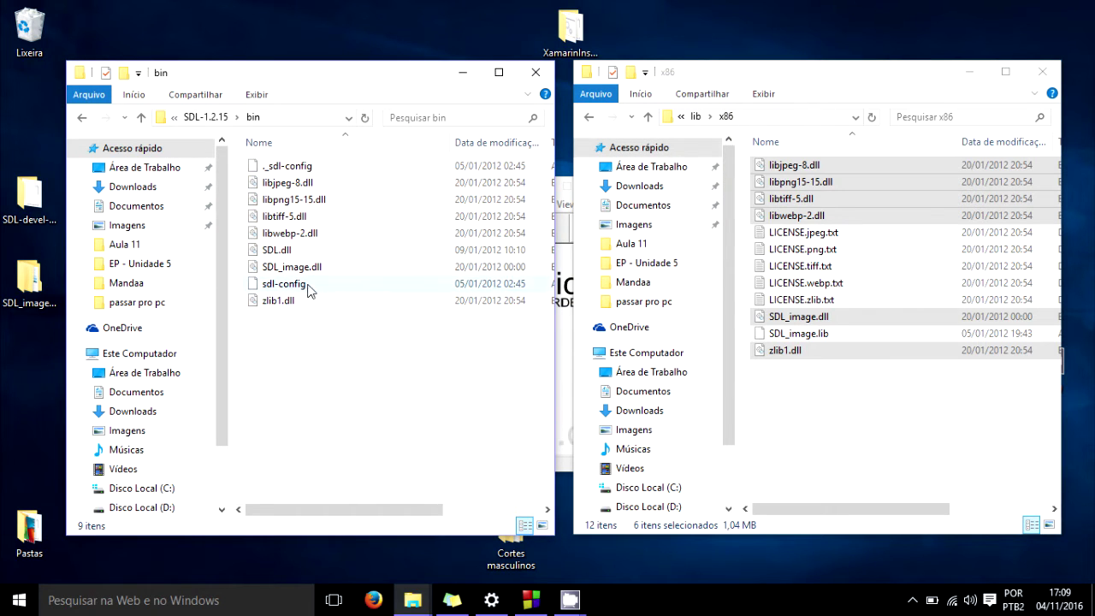
Close the x86 folder window and minimize the SDL-1.2.15 bin folder window.
{"action": "left_click", "coordinate": [865, 433]}
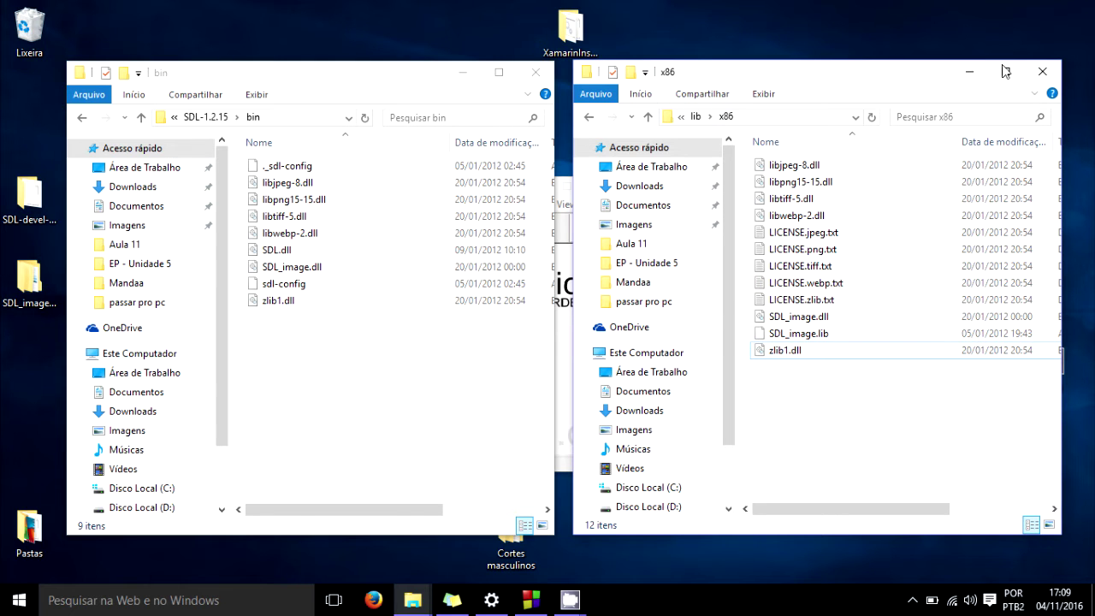
{"action": "left_click", "coordinate": [1042, 72]}
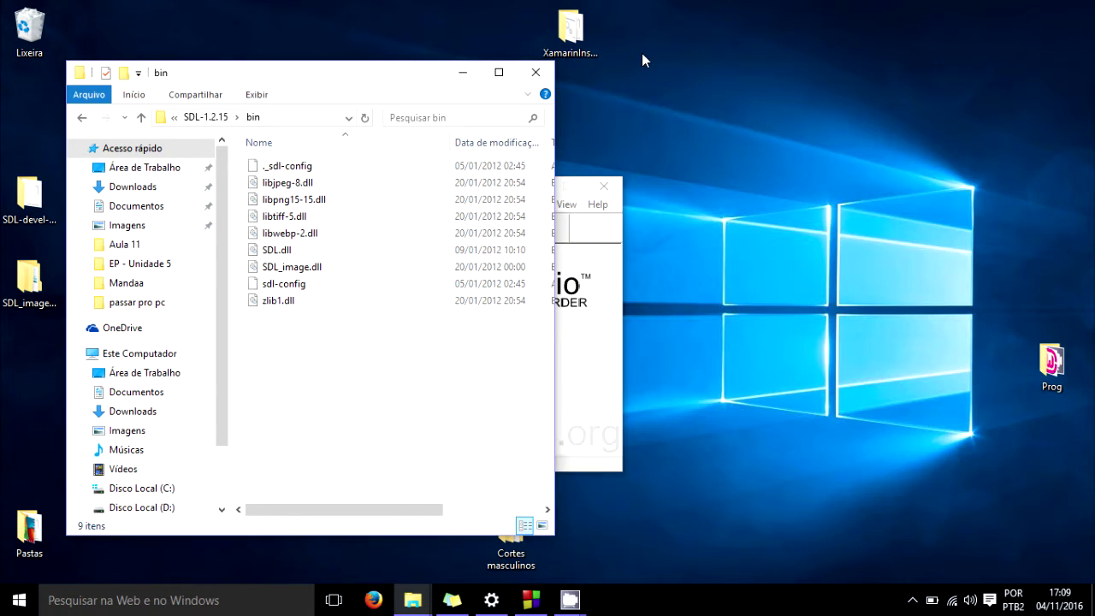
{"action": "left_click", "coordinate": [461, 75]}
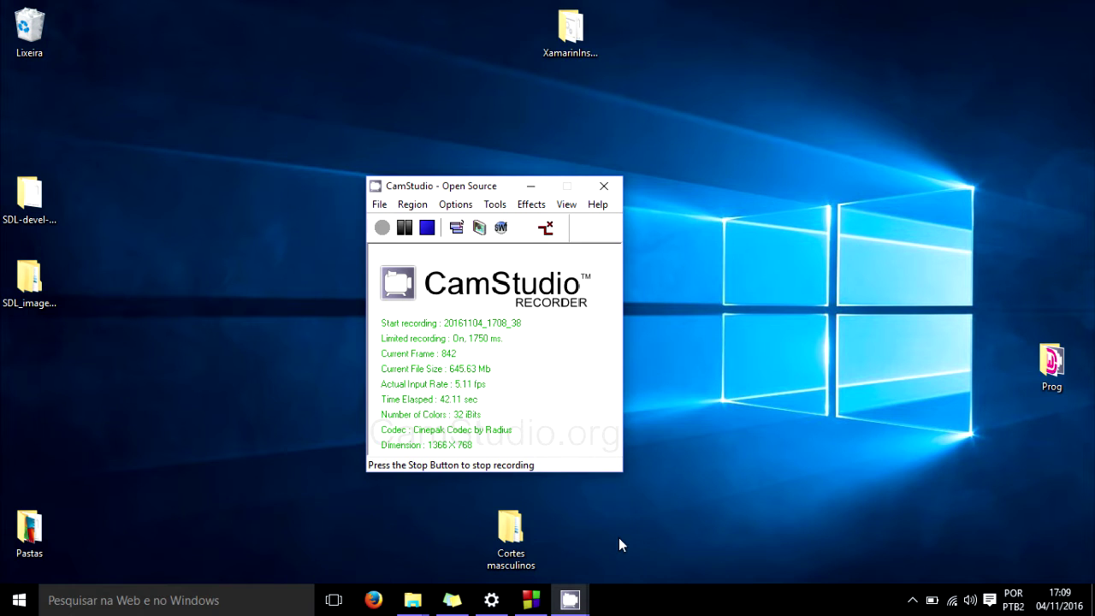
Switch to Code::Blocks and start a new project from the Empty project template.
{"action": "mouse_move", "coordinate": [532, 600]}
{"action": "left_click", "coordinate": [533, 560]}
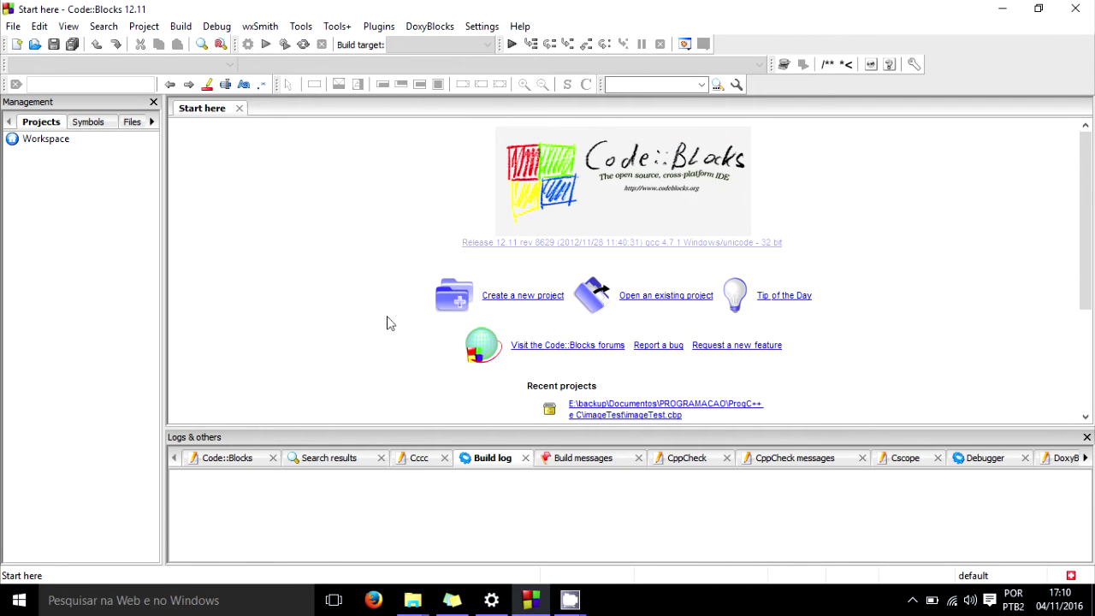
{"action": "left_click", "coordinate": [523, 303]}
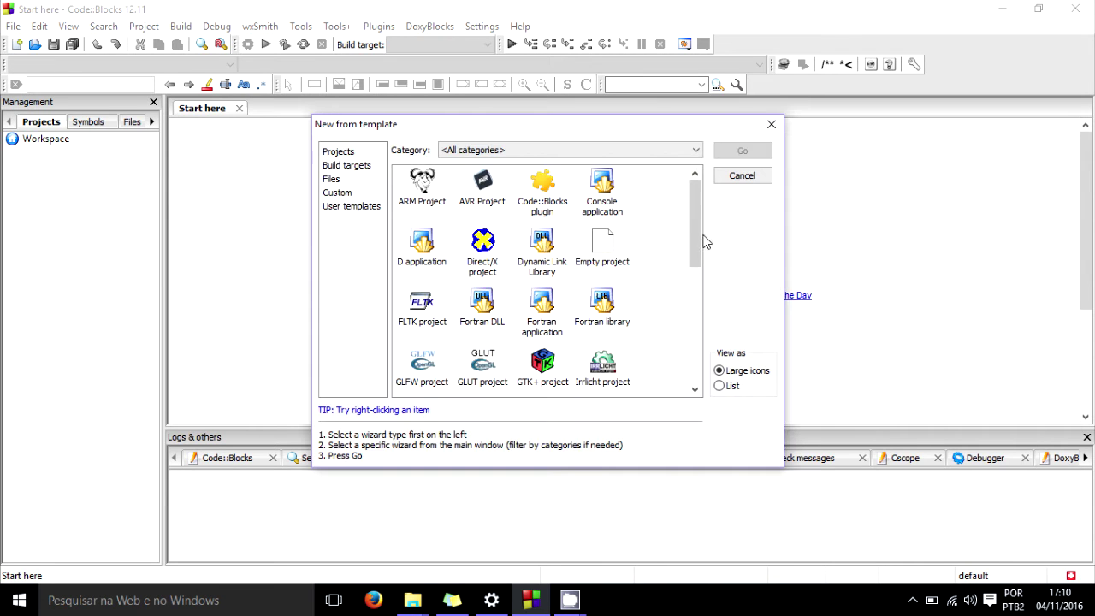
{"action": "left_click", "coordinate": [602, 250]}
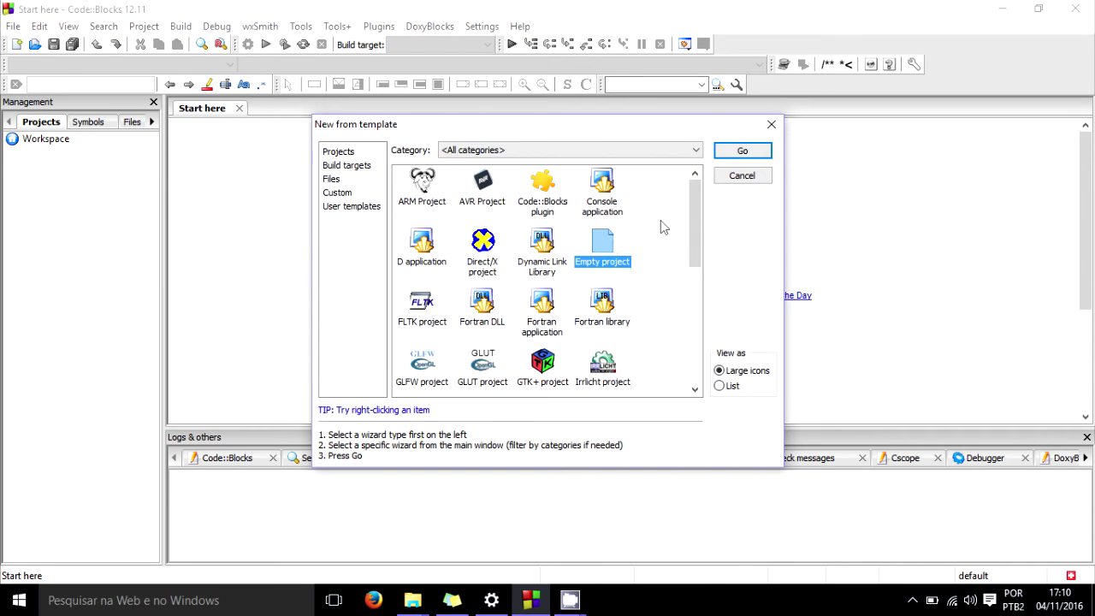
{"action": "left_click", "coordinate": [742, 151]}
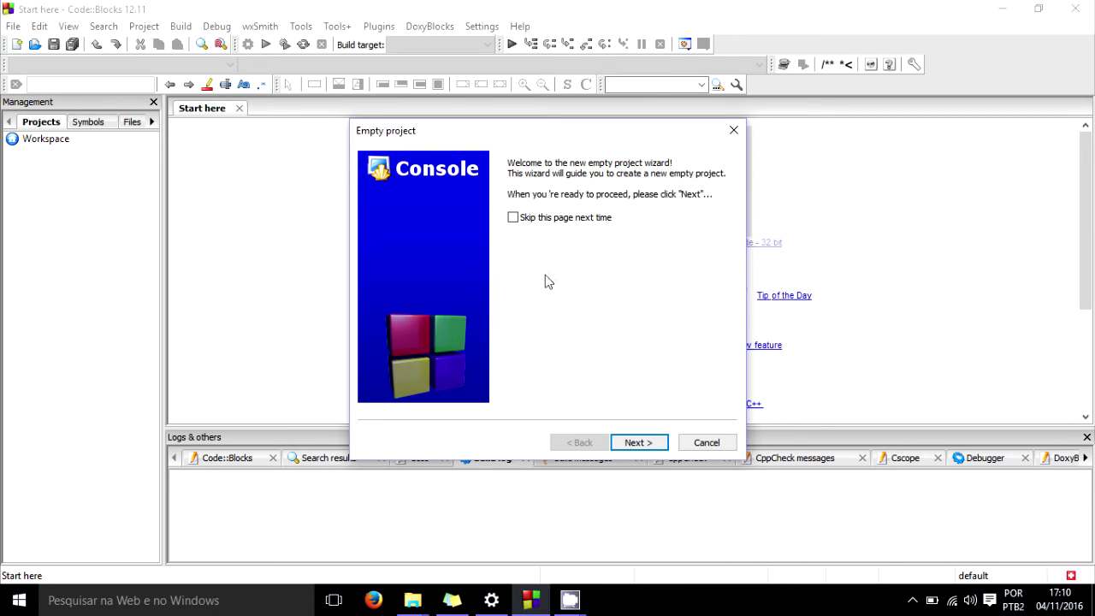
Title the project testeImage and create it with the default GNU GCC Compiler, Debug and Release settings.
{"action": "key", "text": "Return"}
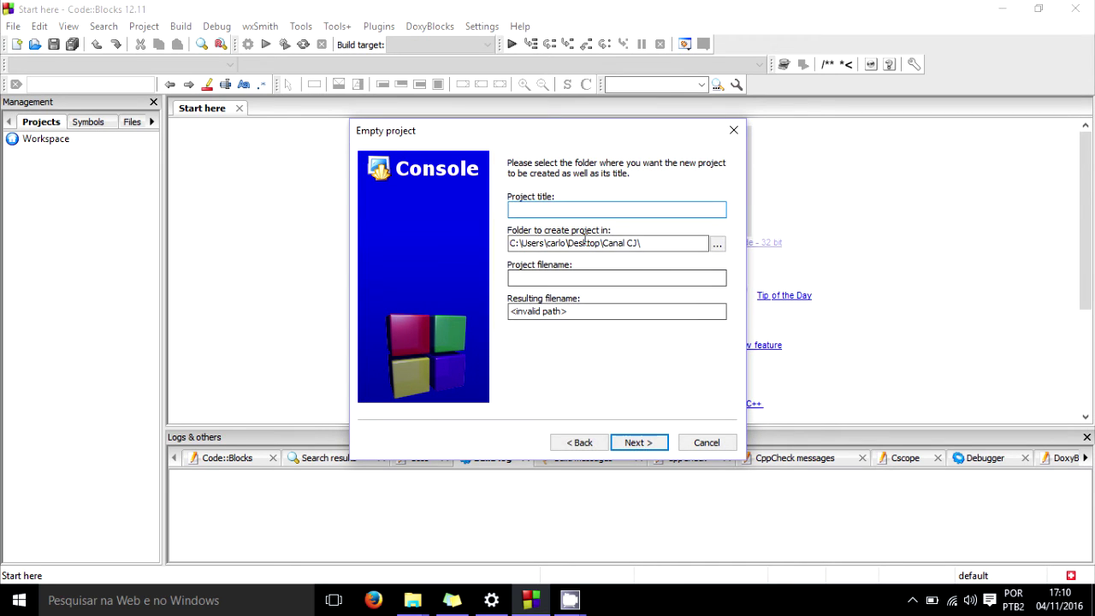
{"action": "type", "text": "teste"}
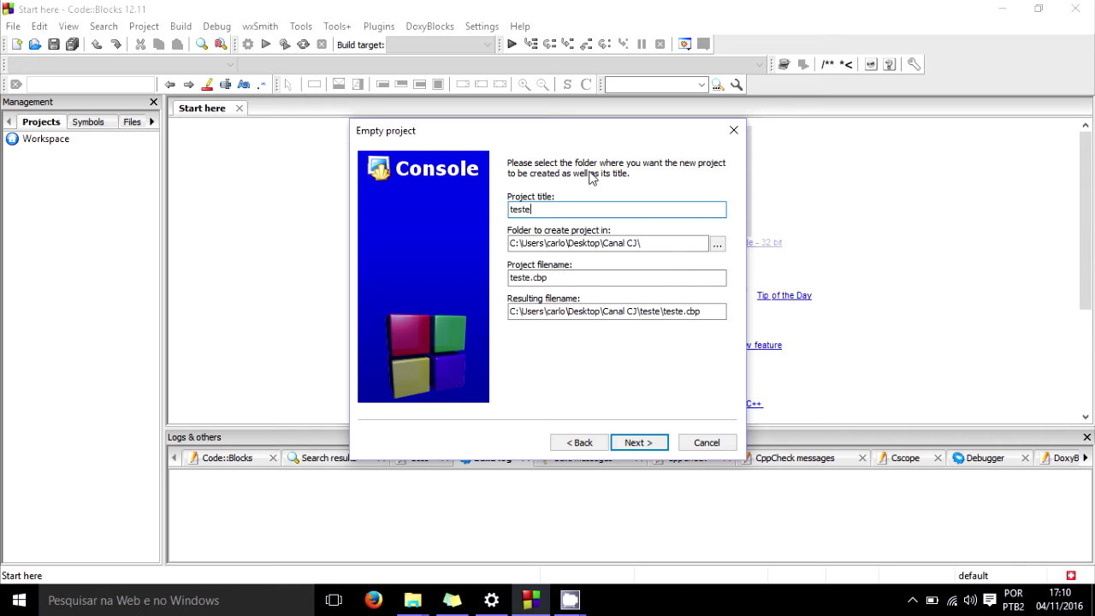
{"action": "type", "text": "Image"}
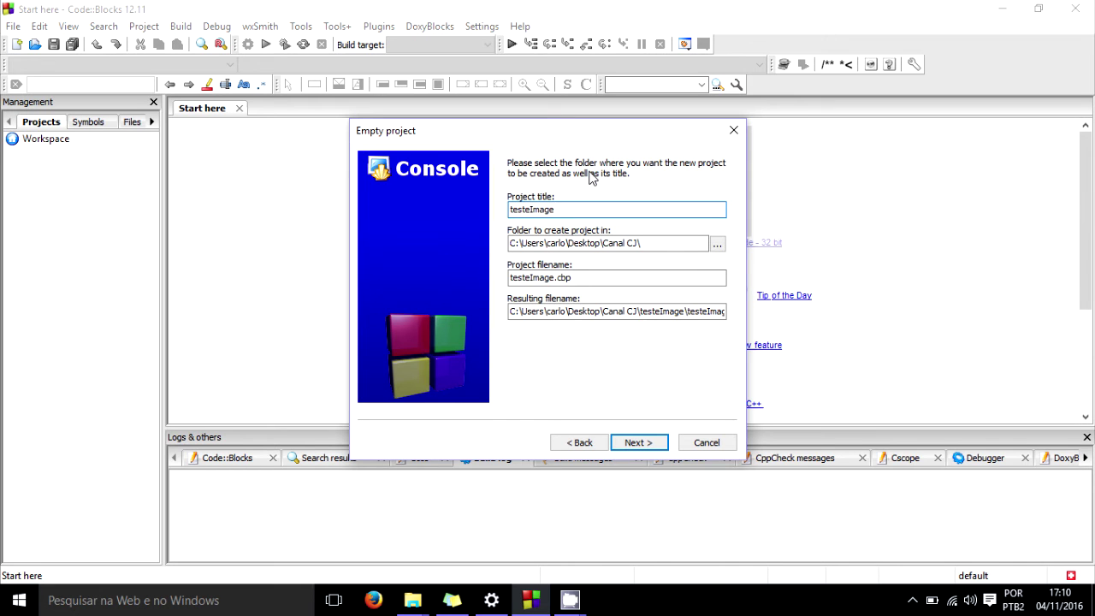
{"action": "key", "text": "Return"}
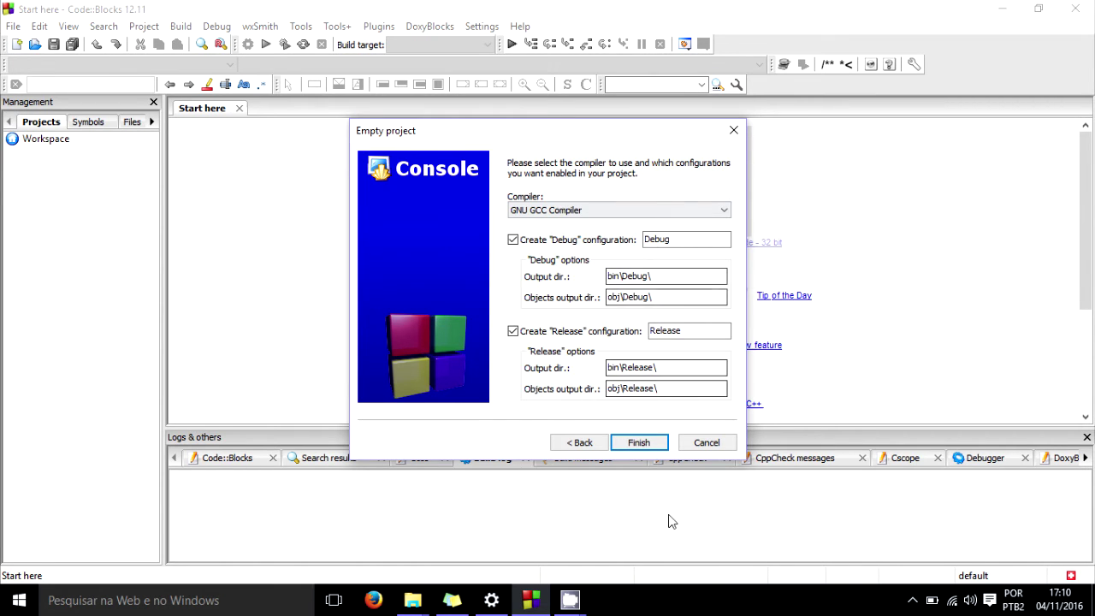
{"action": "left_click", "coordinate": [637, 442]}
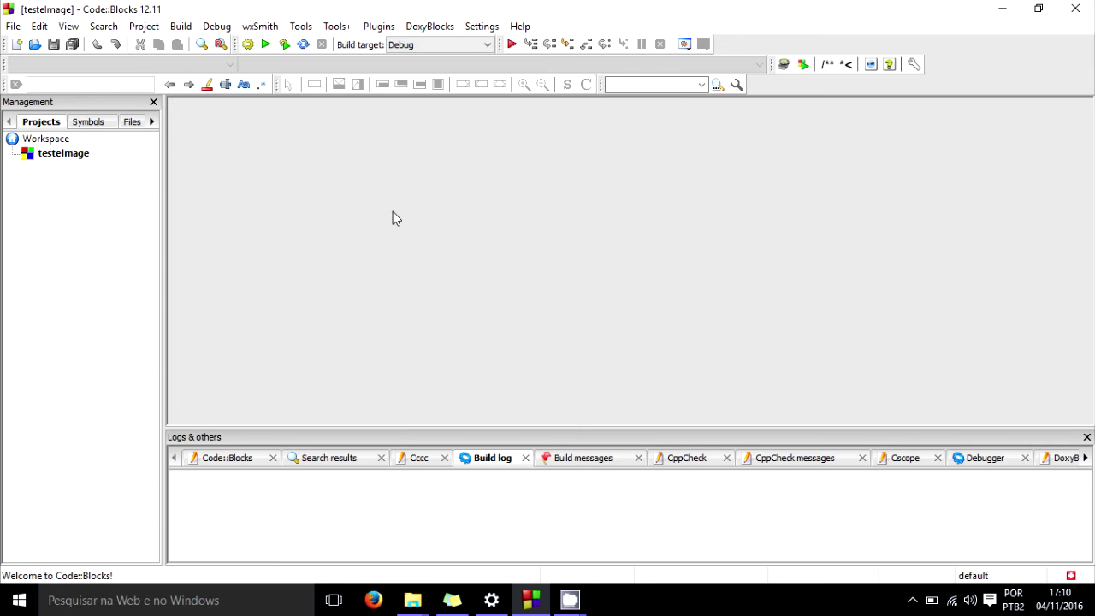
Add a new empty file named main.cpp to the testeImage project for the Debug and Release targets, and expand the project's Sources.
{"action": "right_click", "coordinate": [72, 156]}
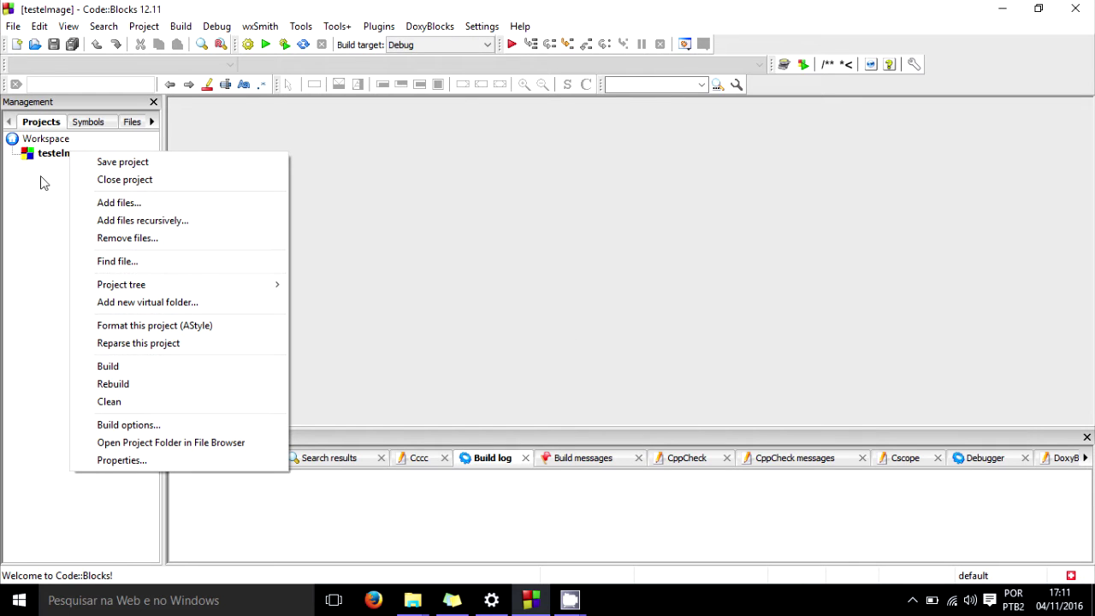
{"action": "left_click", "coordinate": [53, 188]}
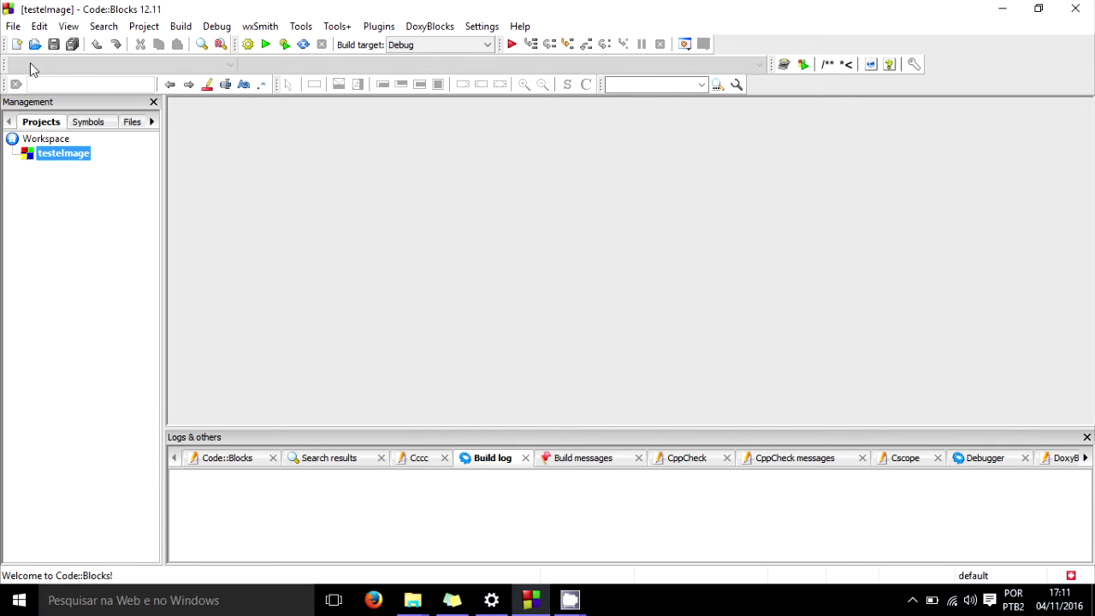
{"action": "left_click", "coordinate": [16, 44]}
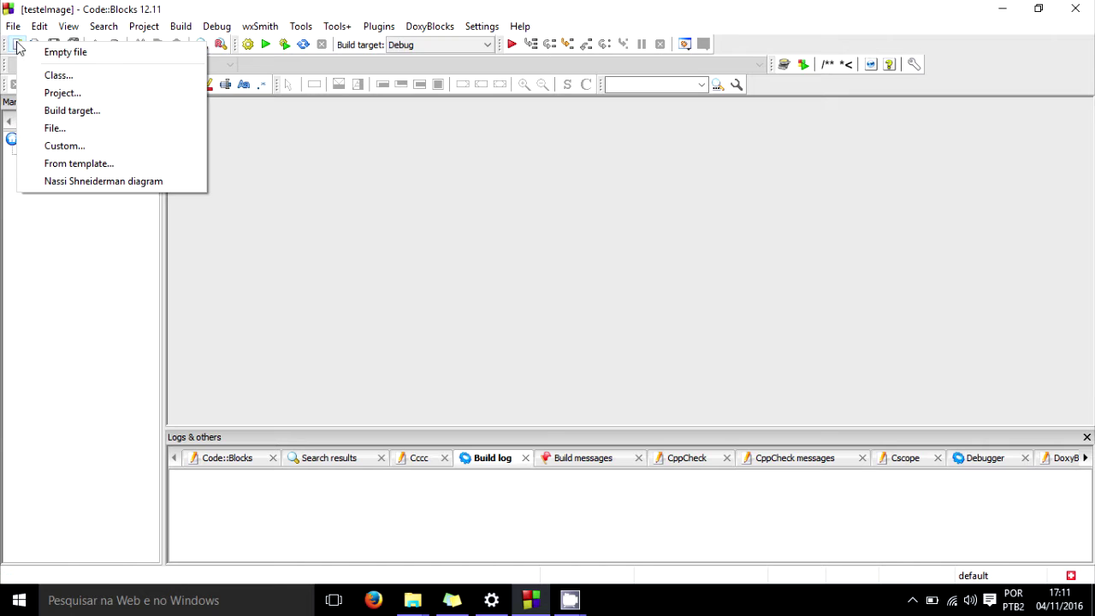
{"action": "left_click", "coordinate": [123, 55]}
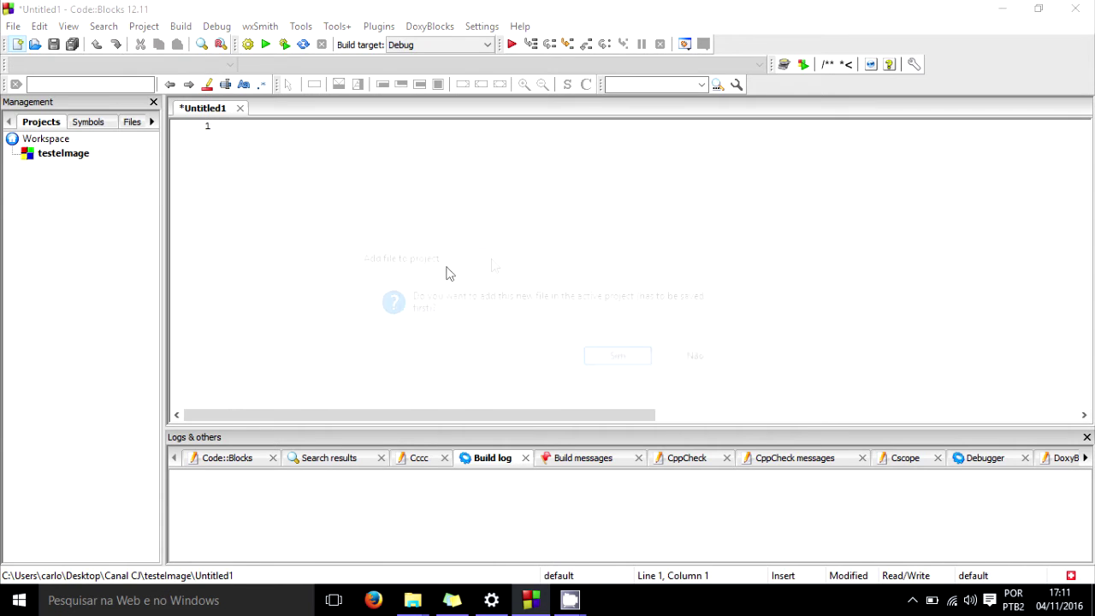
{"action": "left_click", "coordinate": [609, 357]}
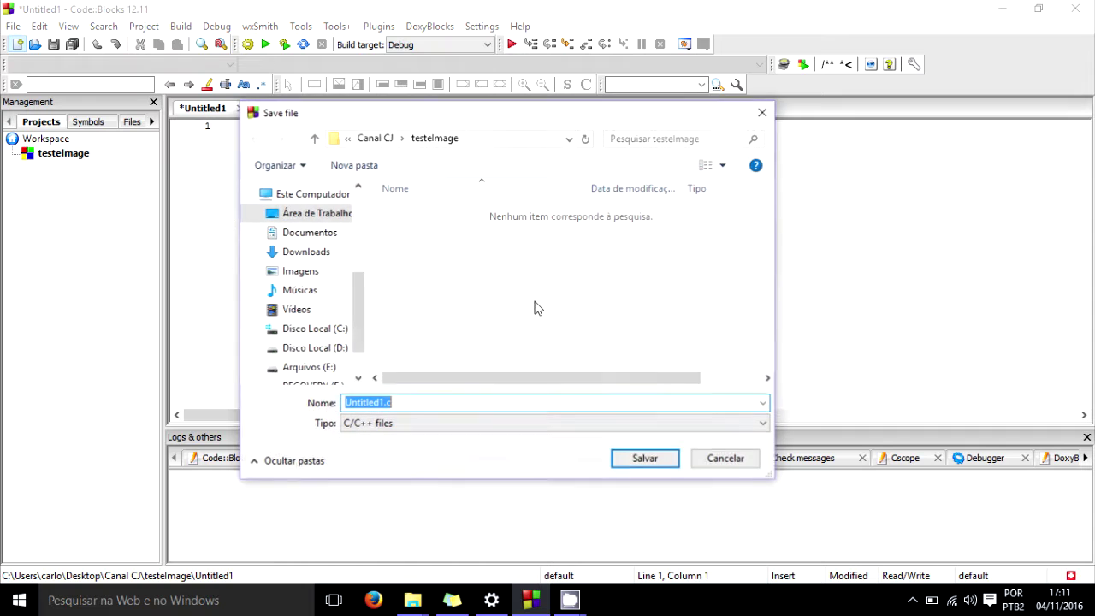
{"action": "type", "text": "m"}
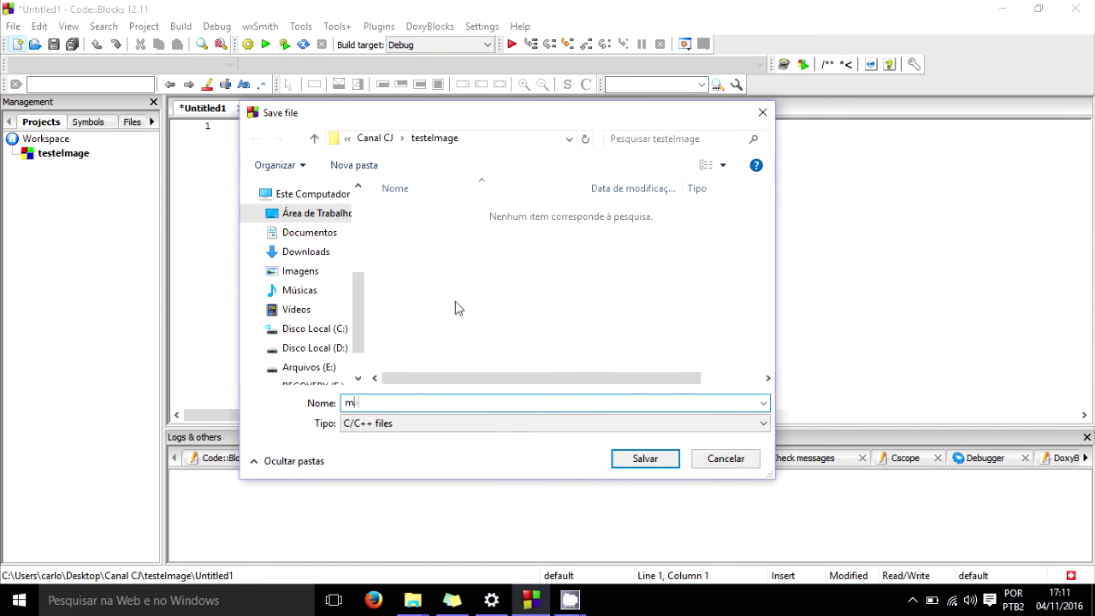
{"action": "type", "text": "ain.cpp"}
{"action": "key", "text": "Return"}
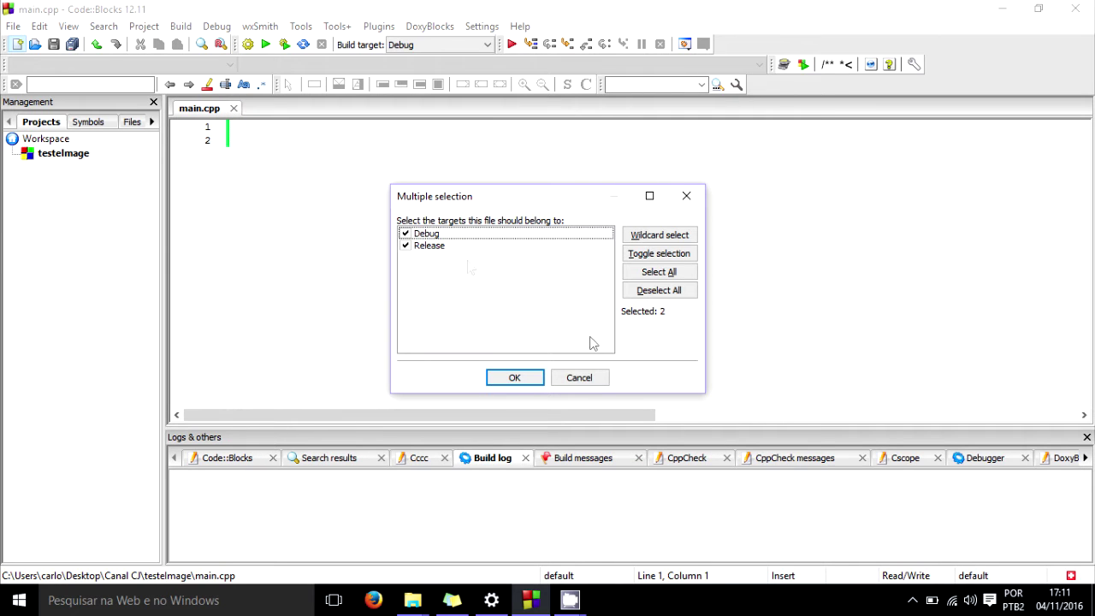
{"action": "left_click", "coordinate": [510, 377]}
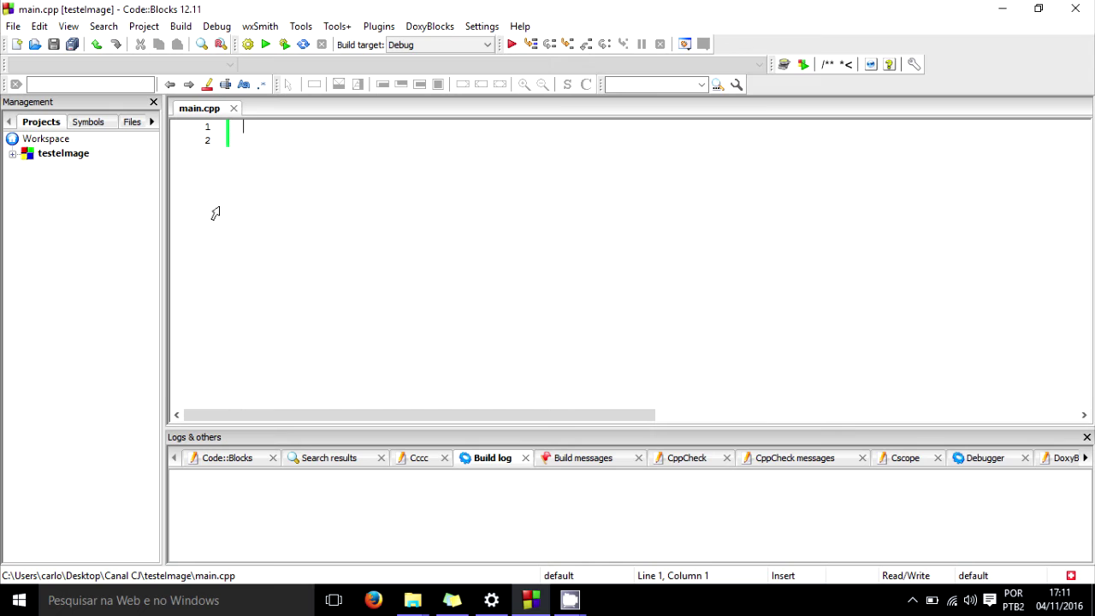
{"action": "left_click", "coordinate": [13, 153]}
{"action": "left_click", "coordinate": [27, 168]}
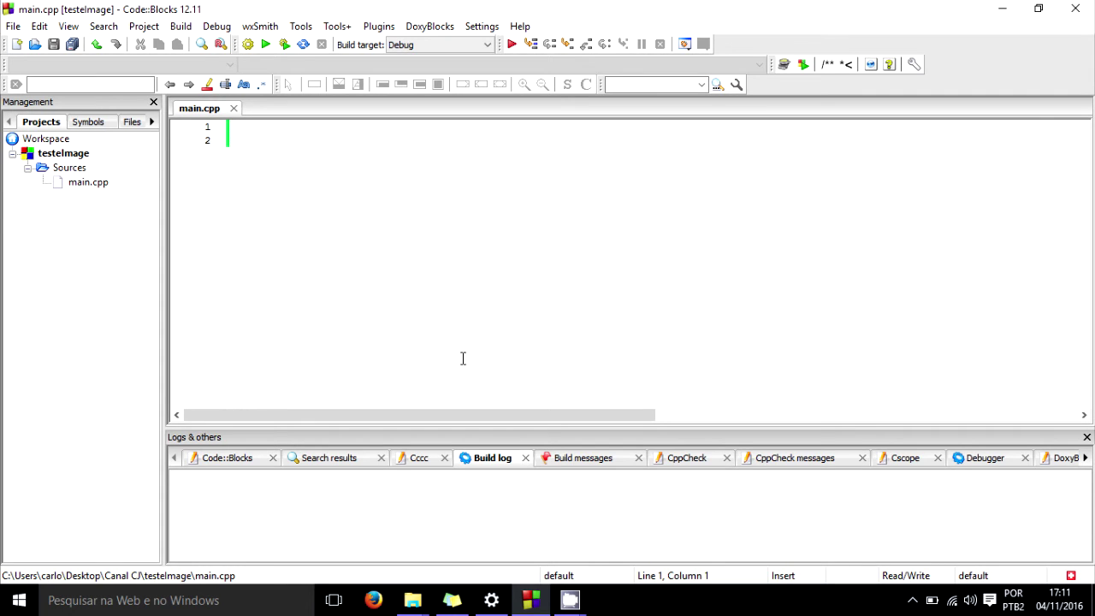
In the testeImage project's build options, enter -lmingw32 -lSDLmain -lSDL as other linker options.
{"action": "left_click", "coordinate": [571, 600]}
{"action": "right_click", "coordinate": [65, 158]}
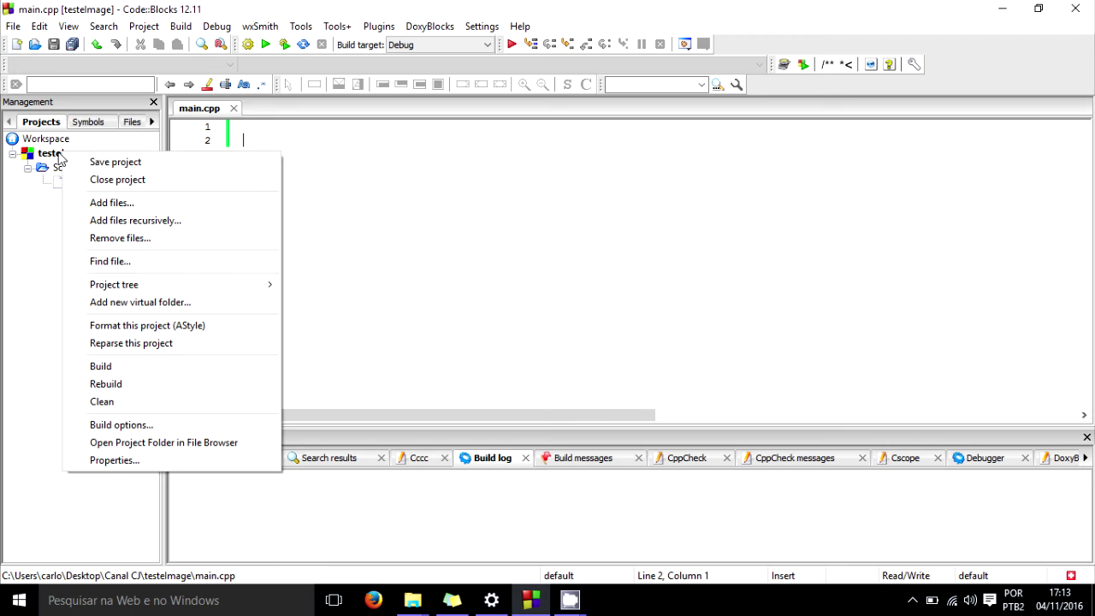
{"action": "left_click", "coordinate": [152, 462]}
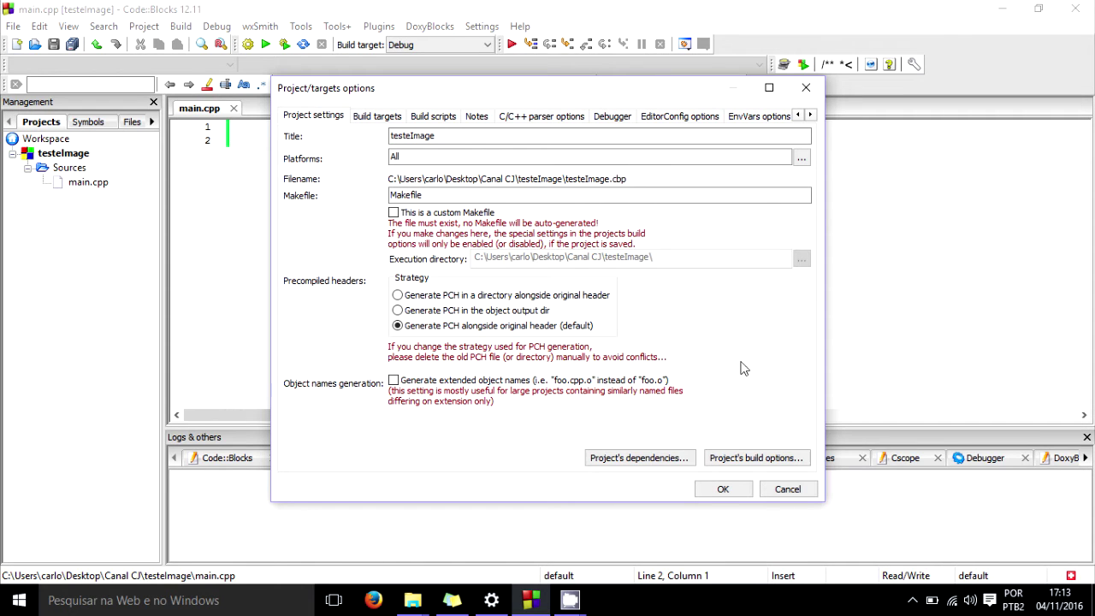
{"action": "left_click", "coordinate": [749, 459]}
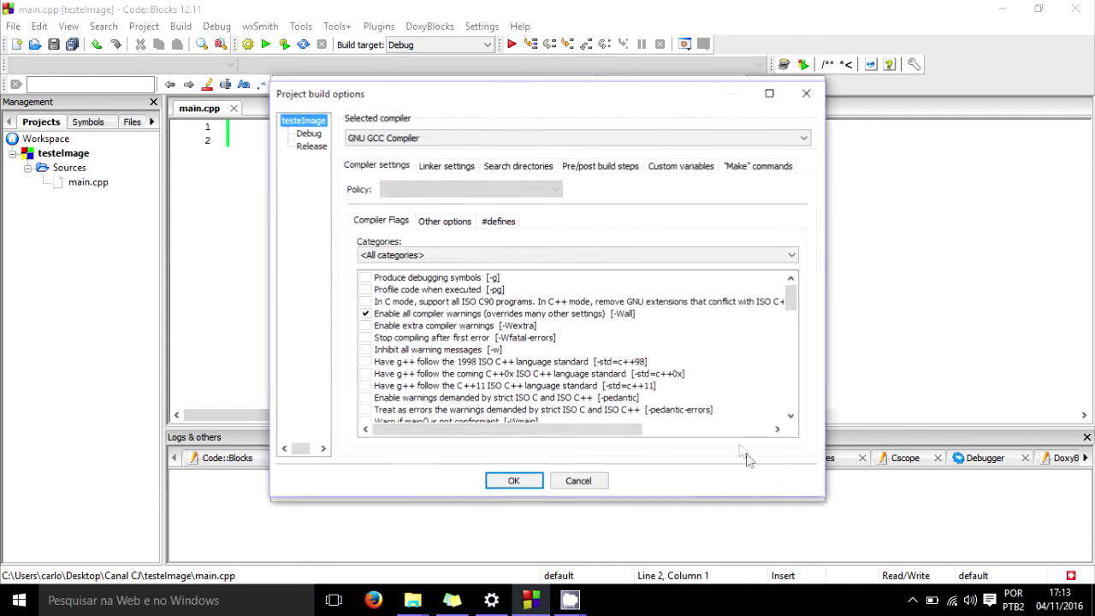
{"action": "left_click", "coordinate": [456, 166]}
{"action": "left_click", "coordinate": [648, 264]}
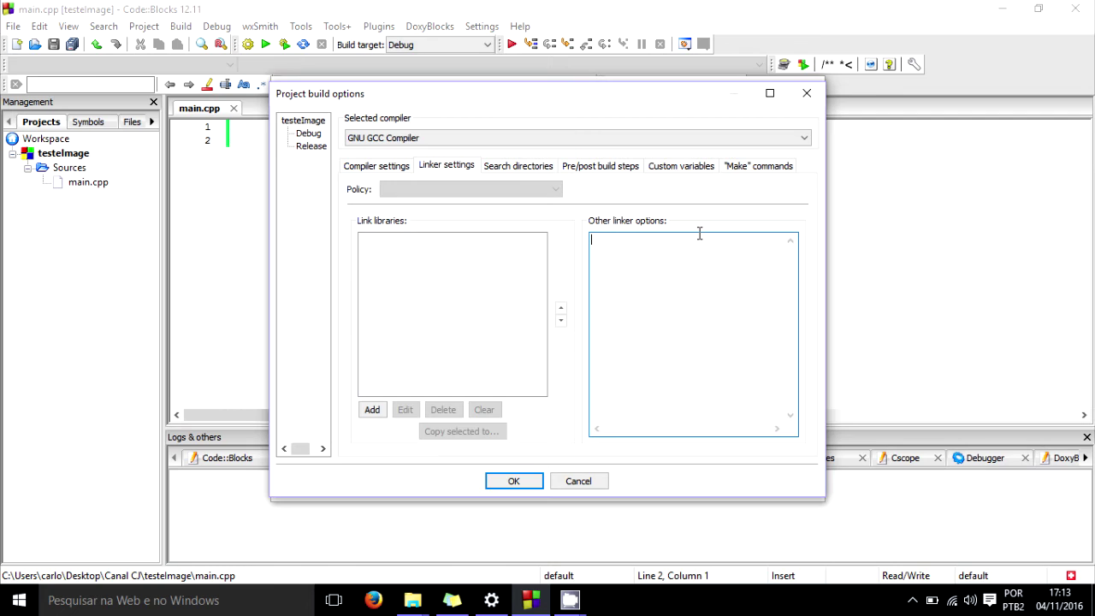
{"action": "type", "text": "-"}
{"action": "type", "text": "lmingw3"}
{"action": "type", "text": "2"}
{"action": "type", "text": "SD"}
{"action": "type", "text": "Lmain"}
{"action": "type", "text": " -l"}
{"action": "type", "text": "SDL"}
Append -lopengl32 -lglu32 -lSDL_image to the other linker options and confirm the build options and project properties.
{"action": "type", "text": " -"}
{"action": "type", "text": "lopengl"}
{"action": "type", "text": "ew"}
{"action": "key", "text": "BackSpace"}
{"action": "key", "text": "BackSpace"}
{"action": "type", "text": "32 -lglu32 -lSDL"}
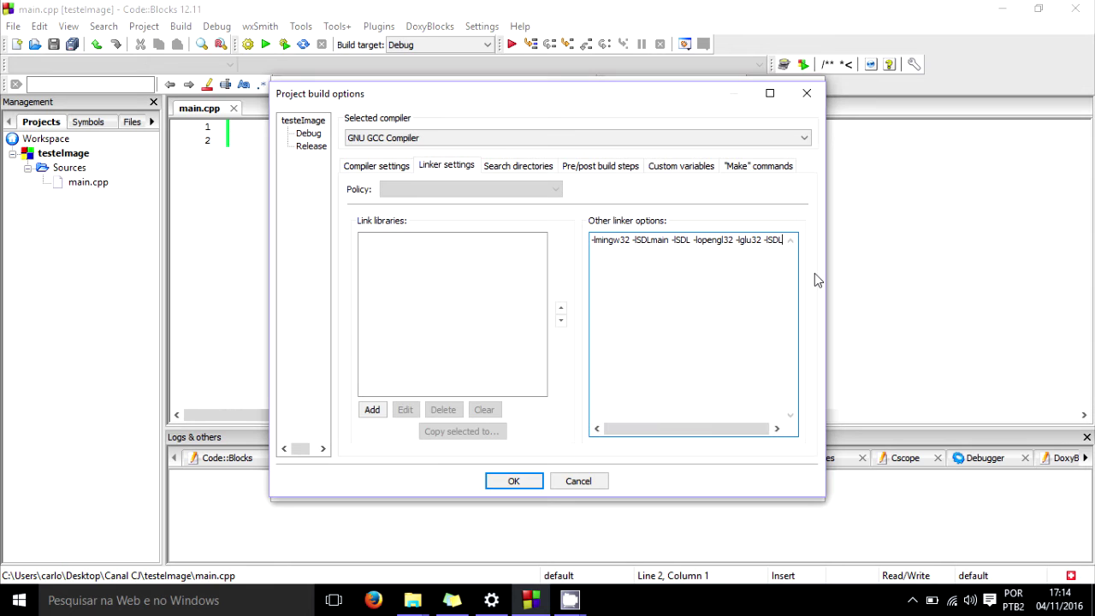
{"action": "type", "text": "_image"}
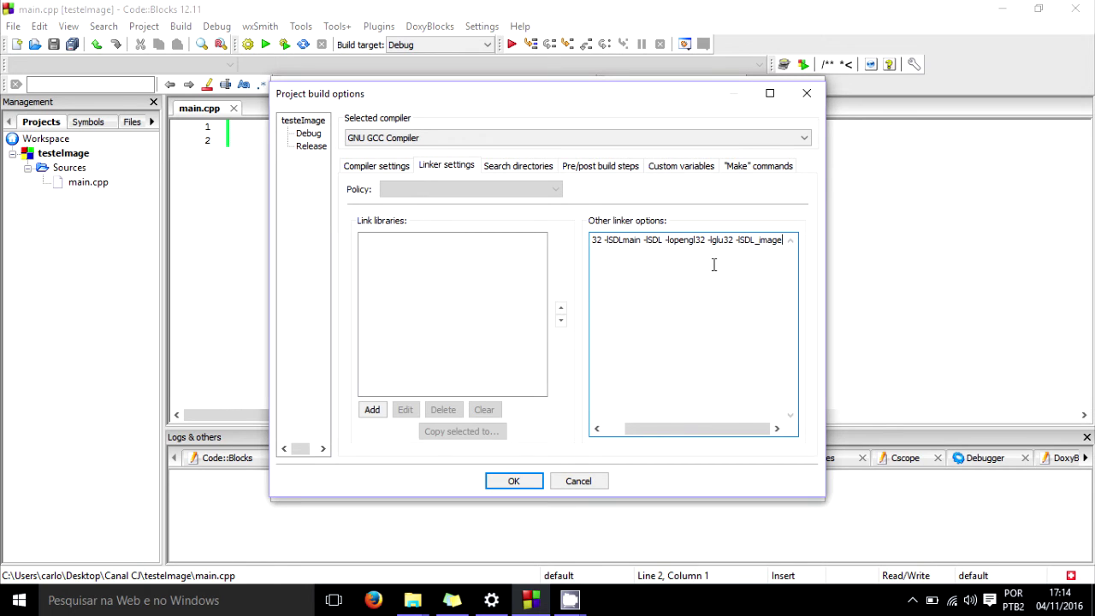
{"action": "left_click_drag", "start_coordinate": [737, 242], "coordinate": [768, 243]}
{"action": "left_click", "coordinate": [731, 317]}
{"action": "left_click", "coordinate": [515, 482]}
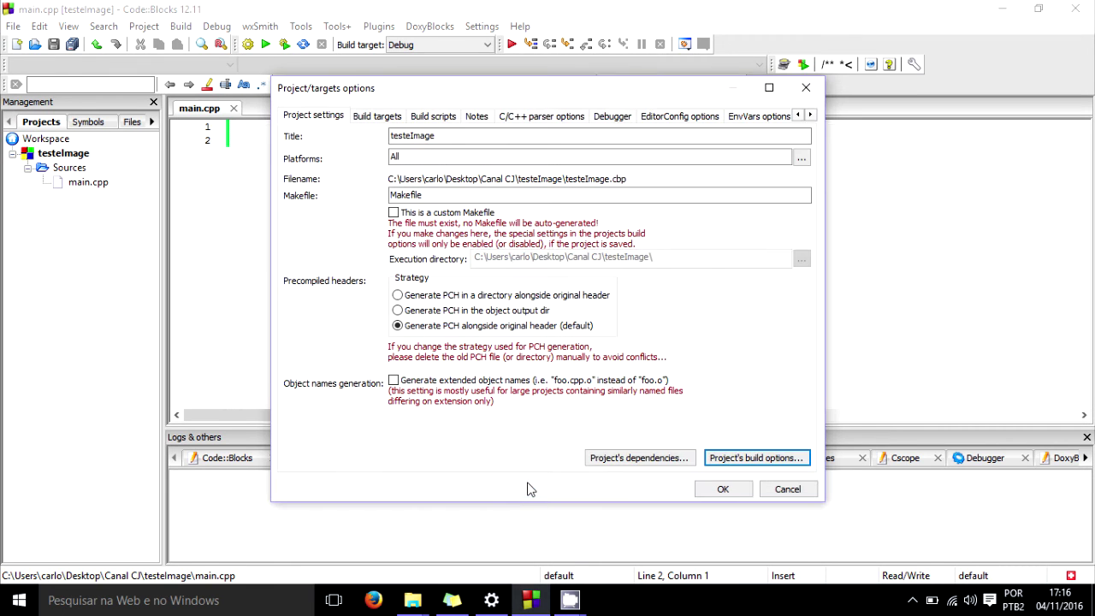
{"action": "left_click", "coordinate": [720, 491]}
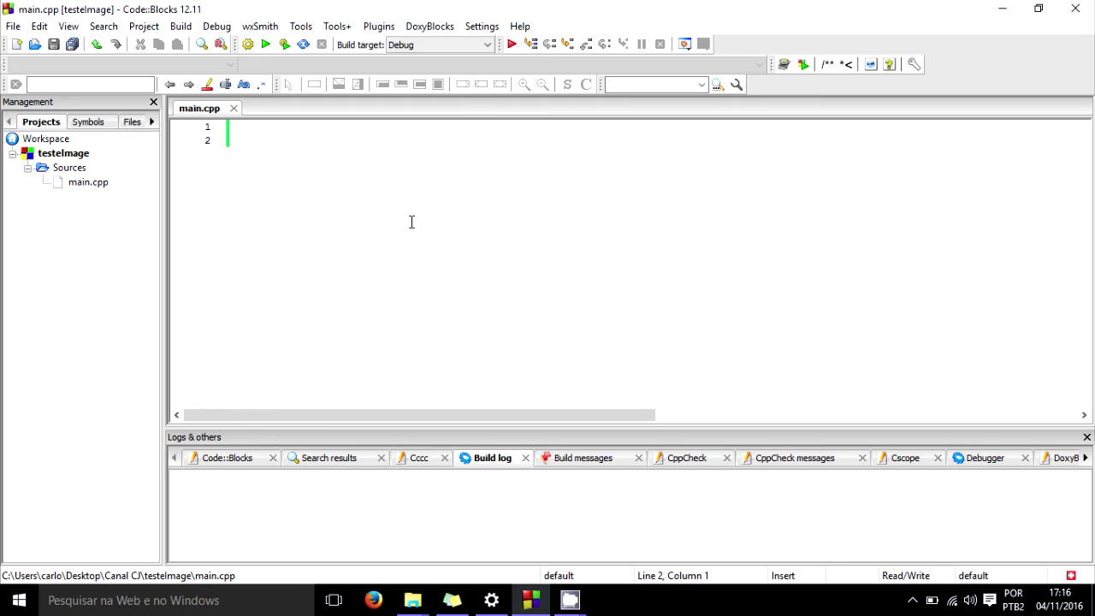
Begin main.cpp with the lines #include <SDL.h> and #include <SDL_opengl.h>.
{"action": "key", "text": "BackSpace"}
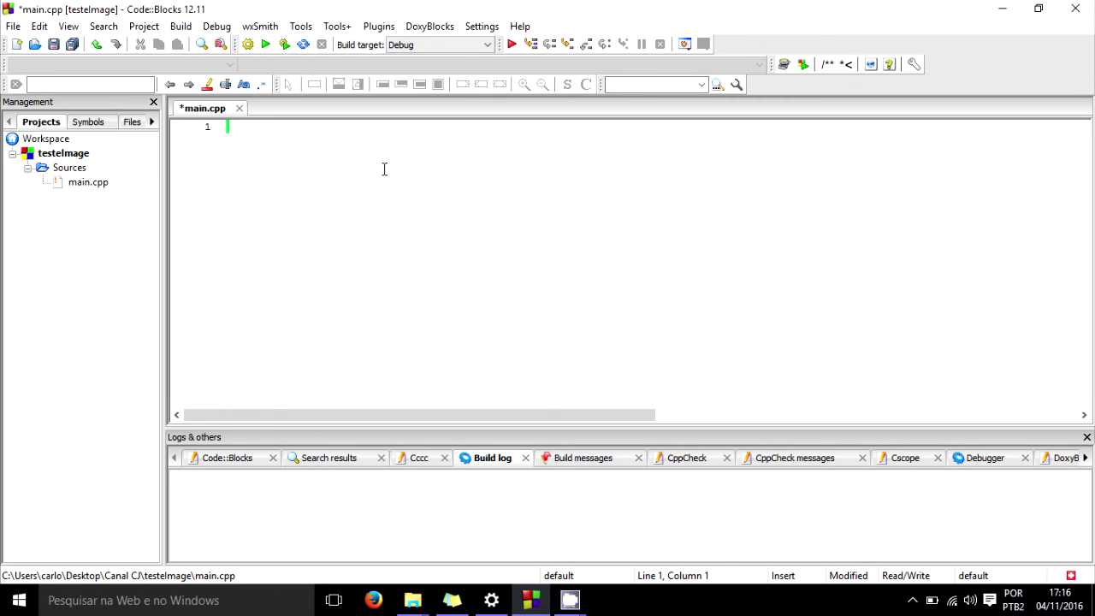
{"action": "type", "text": "#include"}
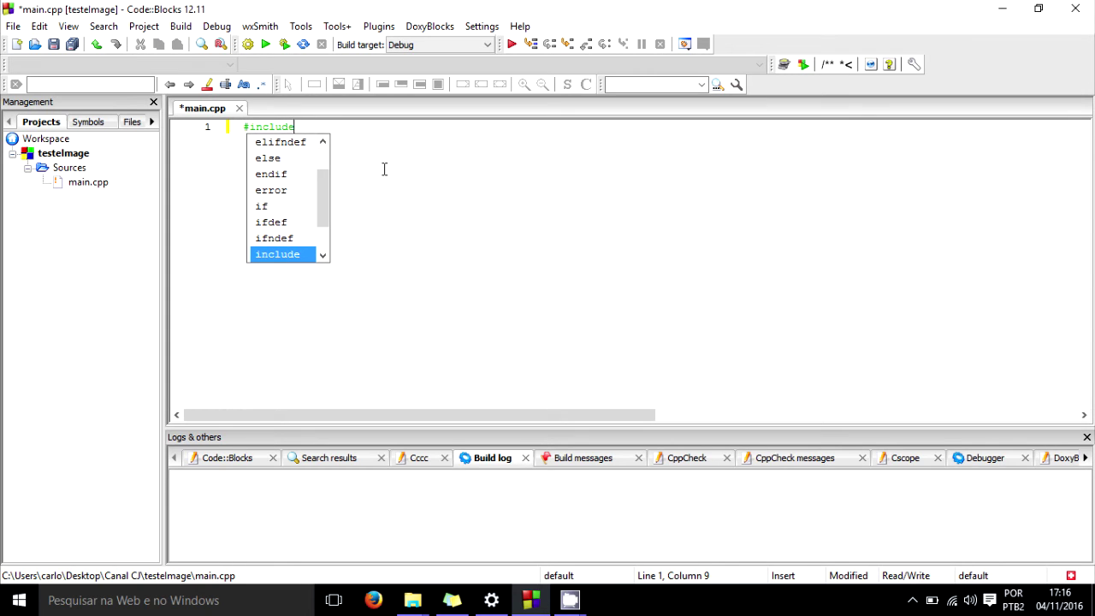
{"action": "type", "text": " <"}
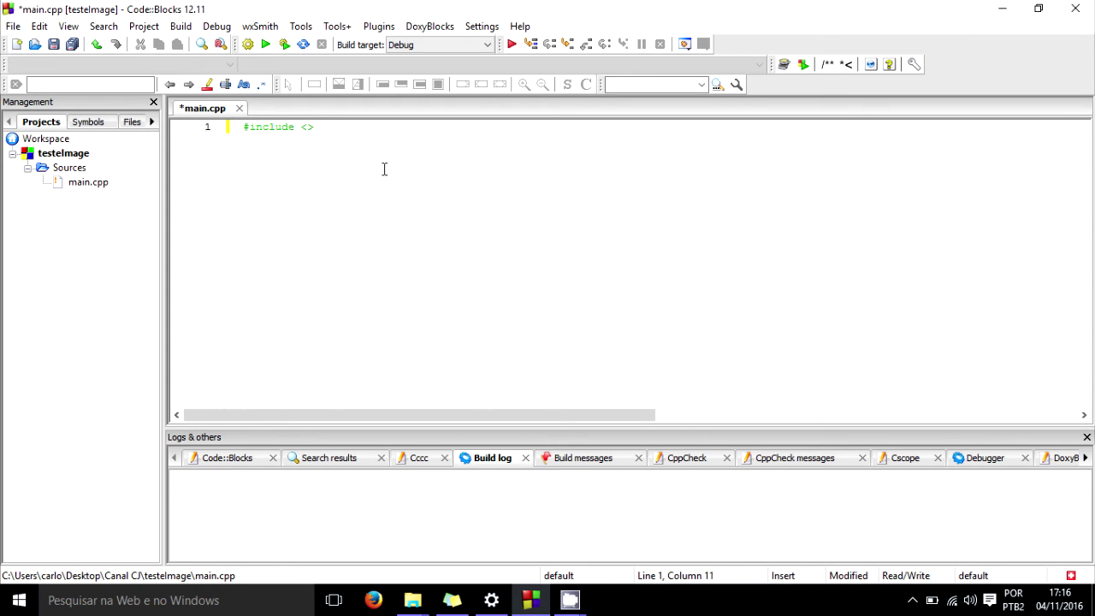
{"action": "type", "text": "SDL.h>"}
{"action": "key", "text": "Return"}
{"action": "type", "text": "#incl"}
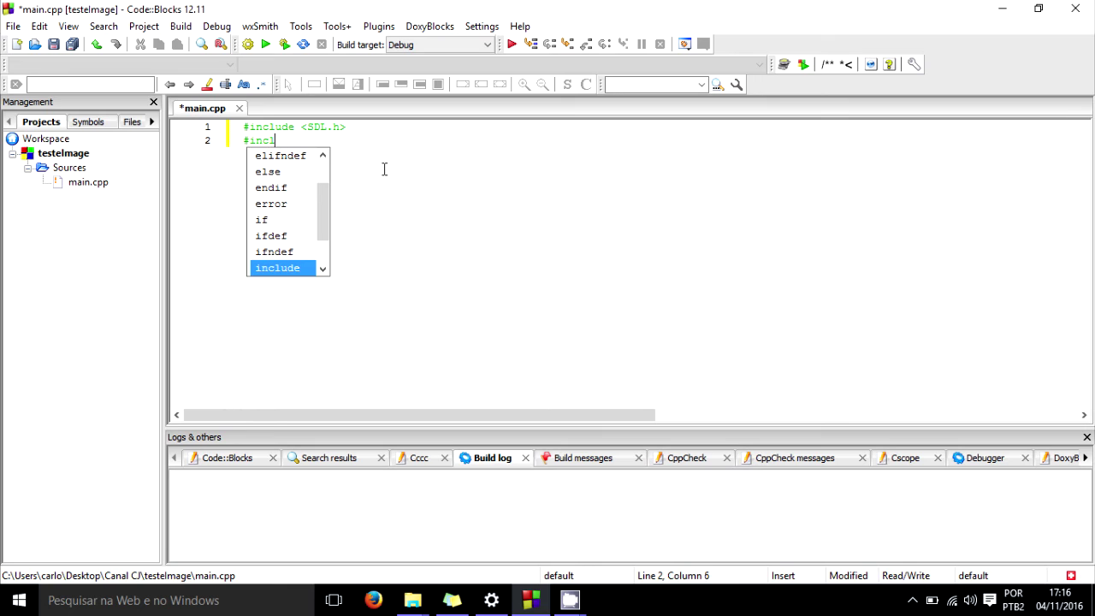
{"action": "type", "text": "ude <"}
{"action": "type", "text": "SDL_"}
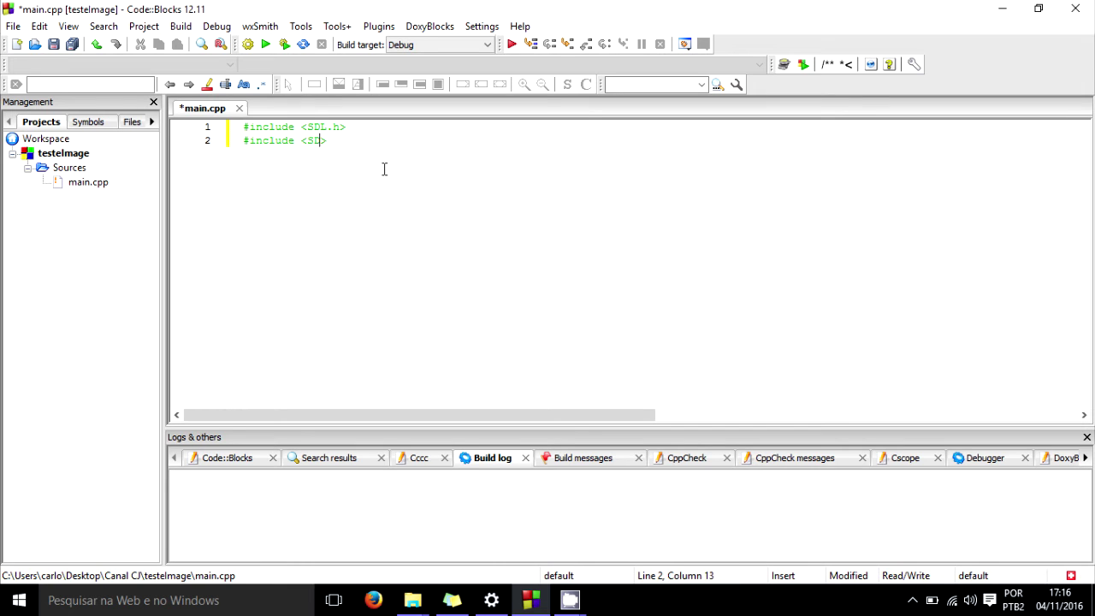
{"action": "type", "text": "opengl.h"}
{"action": "key", "text": "End"}
{"action": "key", "text": "Return"}
Add #include <SDL_image.h> below the SDL_opengl.h include and leave a blank line after it.
{"action": "type", "text": "#"}
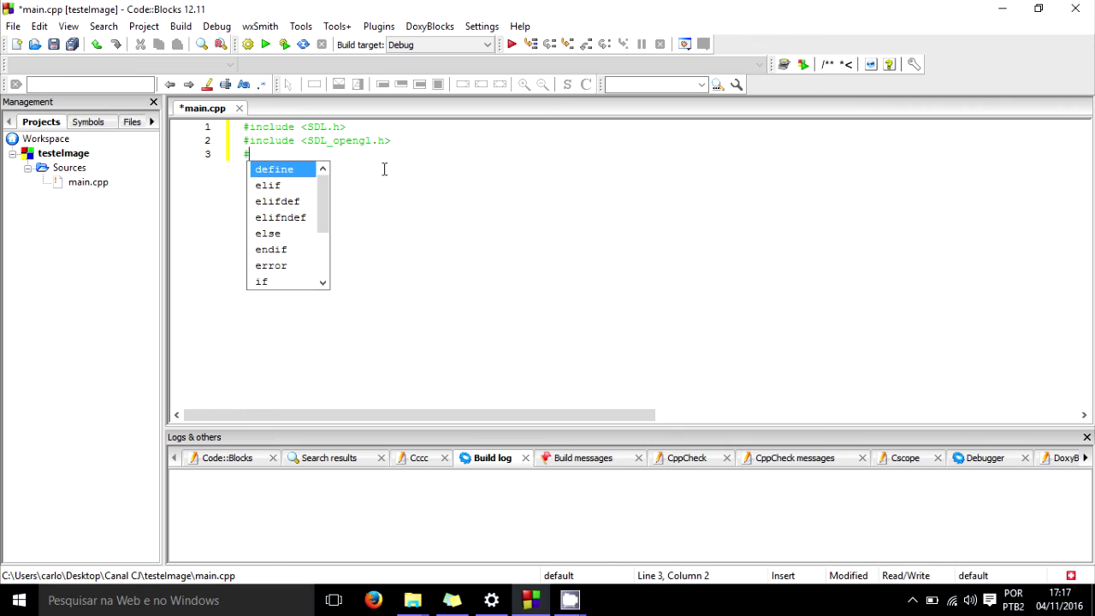
{"action": "type", "text": "iclude"}
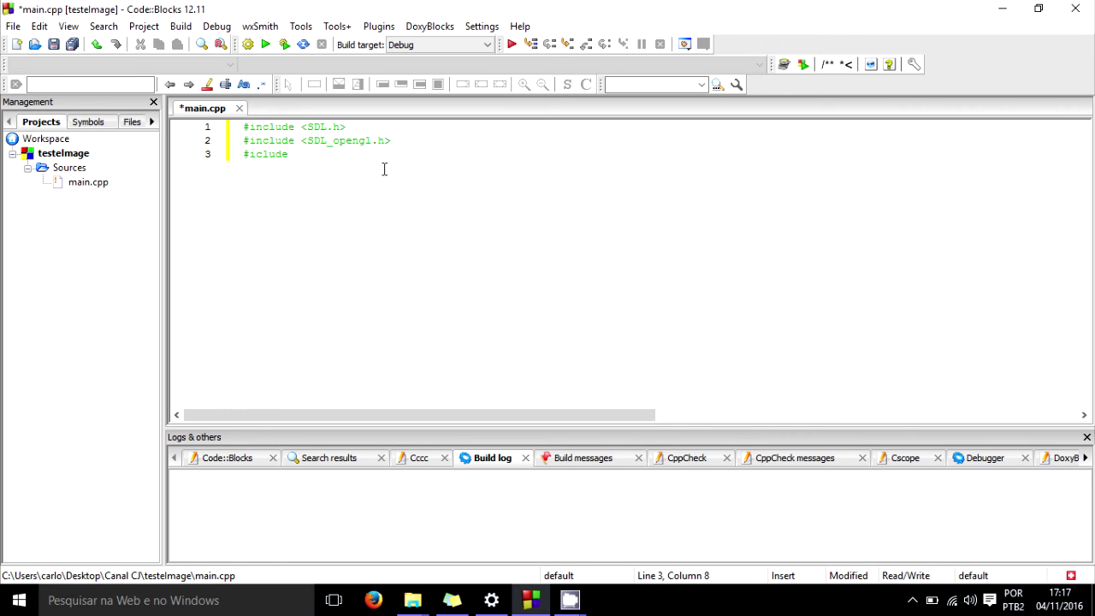
{"action": "key", "text": "Left"}
{"action": "key", "text": "Left"}
{"action": "key", "text": "Left"}
{"action": "type", "text": "n"}
{"action": "key", "text": "End"}
{"action": "type", "text": "<SDL_image.h>"}
{"action": "key", "text": "Return"}
{"action": "key", "text": "Return"}
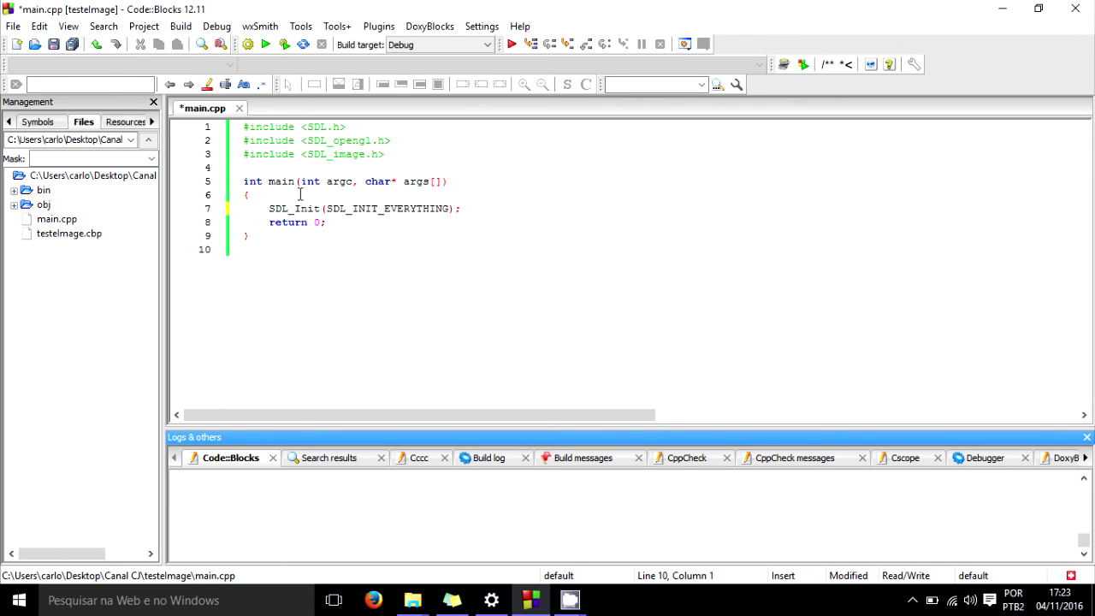
Review the main function, build and run testeImage, and close the resulting dialog and console window.
{"action": "left_click_drag", "start_coordinate": [247, 180], "coordinate": [320, 234]}
{"action": "left_click", "coordinate": [392, 317]}
{"action": "left_click", "coordinate": [284, 46]}
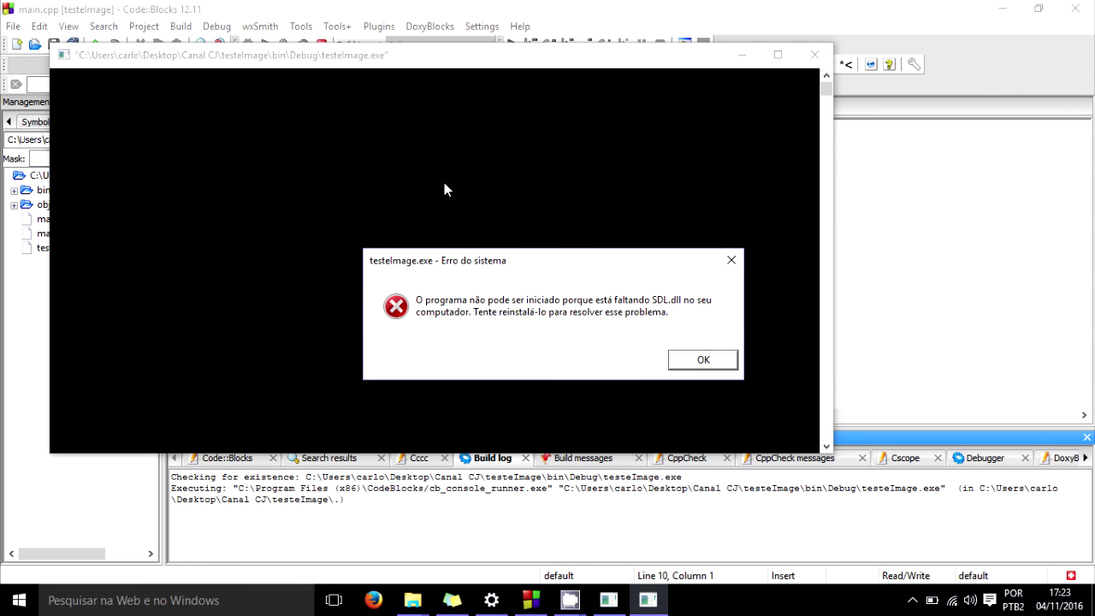
{"action": "left_click_drag", "start_coordinate": [562, 260], "coordinate": [448, 168]}
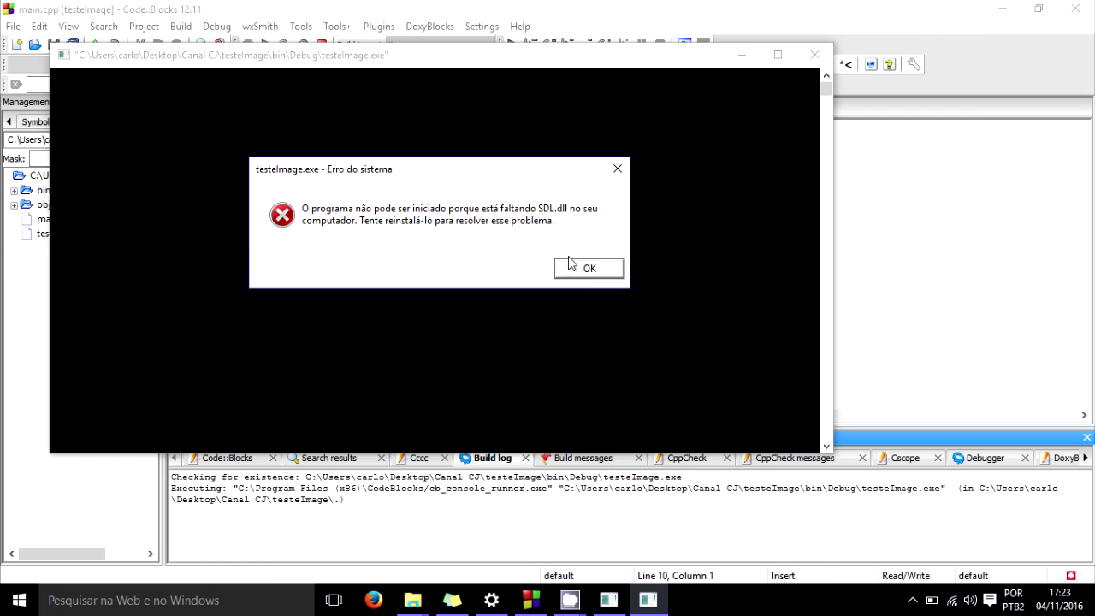
{"action": "left_click", "coordinate": [589, 268]}
{"action": "left_click", "coordinate": [814, 54]}
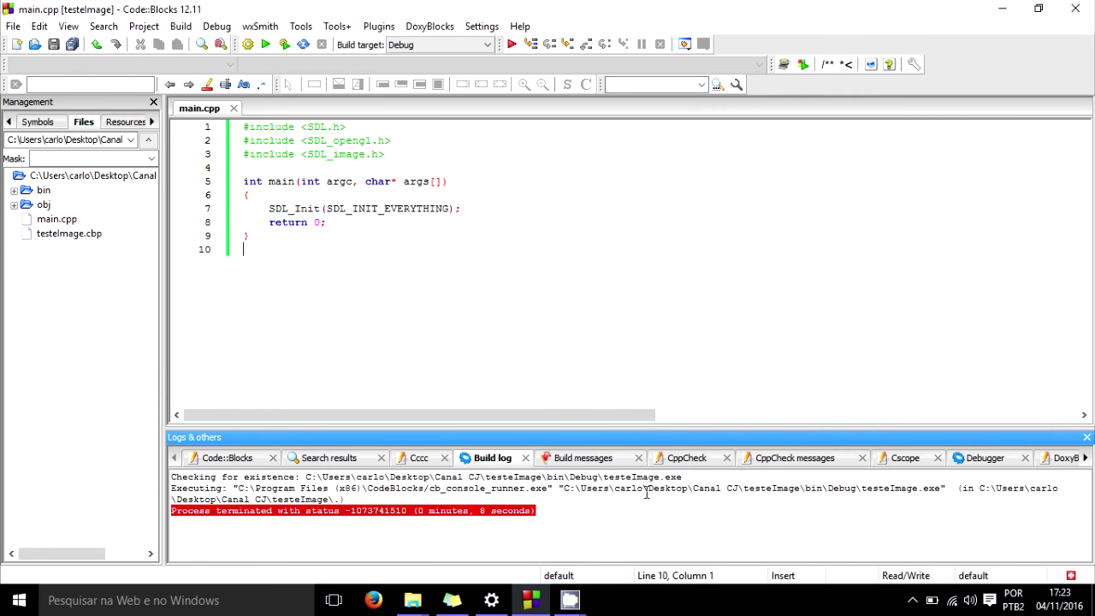
Switch to File Explorer, bring up the SDL-1.2.15 bin folder and open testeImage's bin\Debug folder in the other window.
{"action": "left_click", "coordinate": [412, 599]}
{"action": "left_click", "coordinate": [359, 530]}
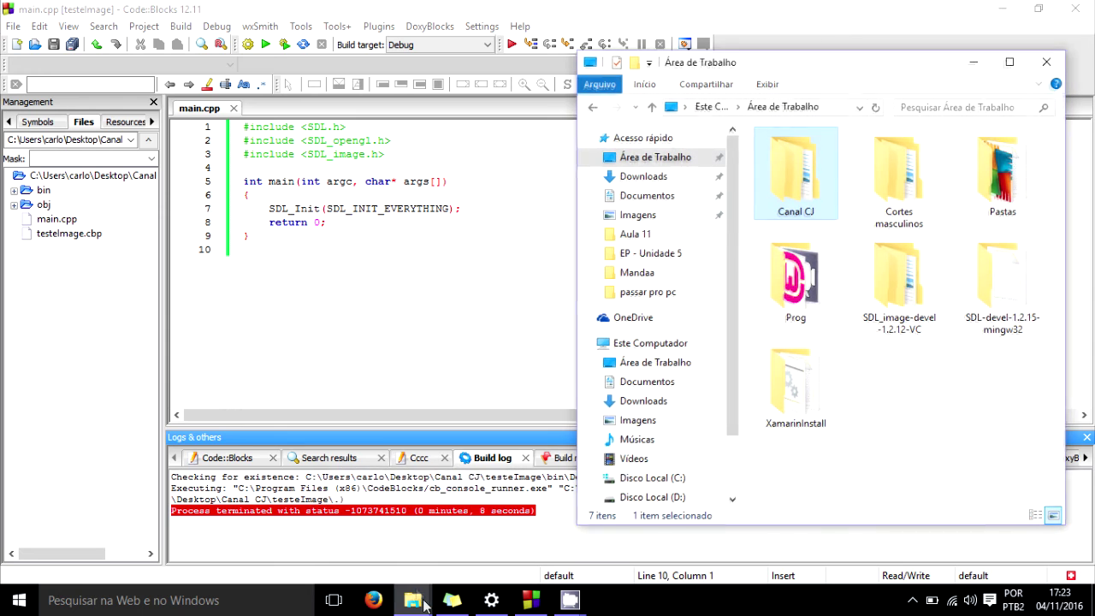
{"action": "mouse_move", "coordinate": [412, 599]}
{"action": "left_click", "coordinate": [462, 531]}
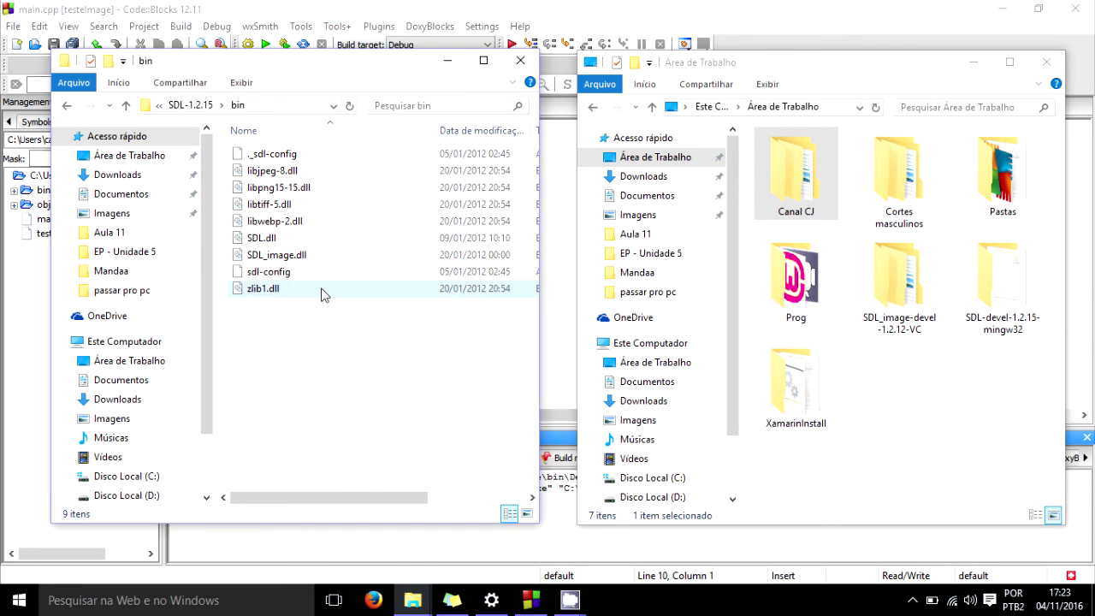
{"action": "left_click", "coordinate": [316, 223]}
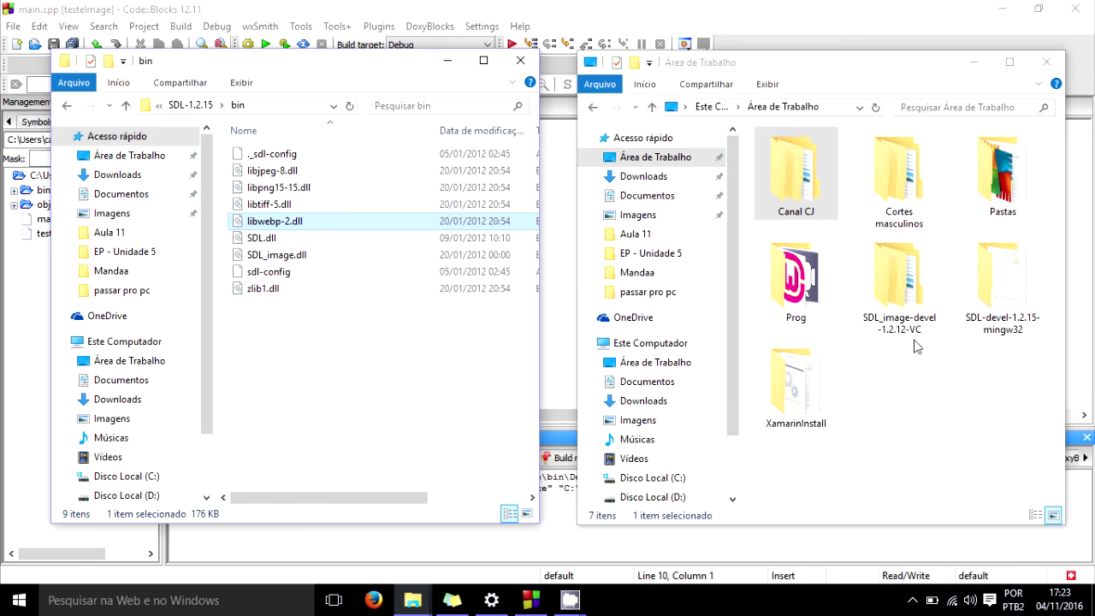
{"action": "double_click", "coordinate": [797, 188]}
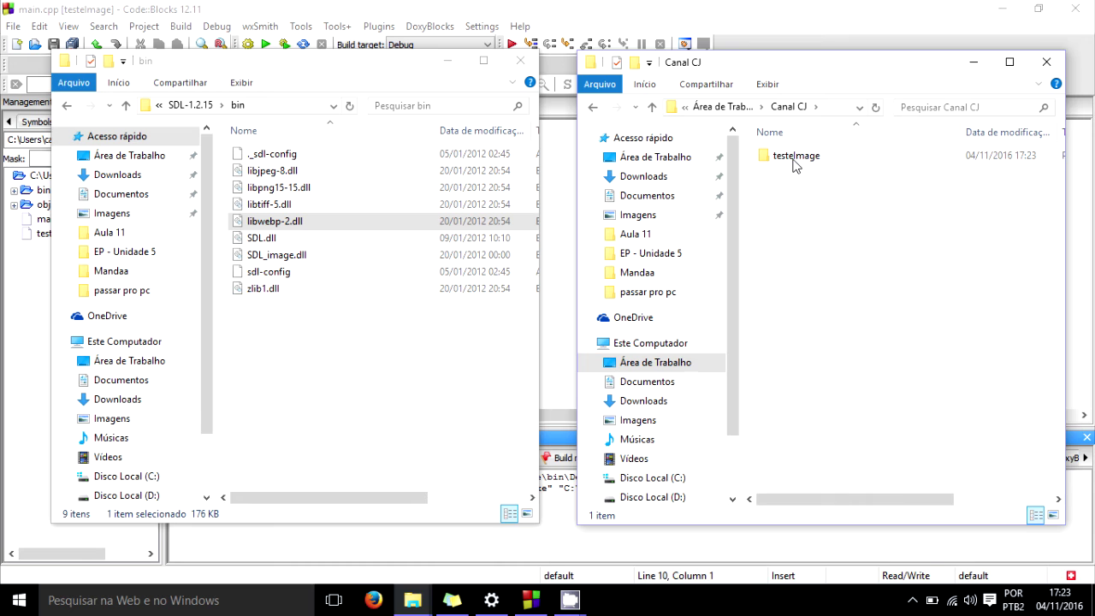
{"action": "double_click", "coordinate": [810, 165]}
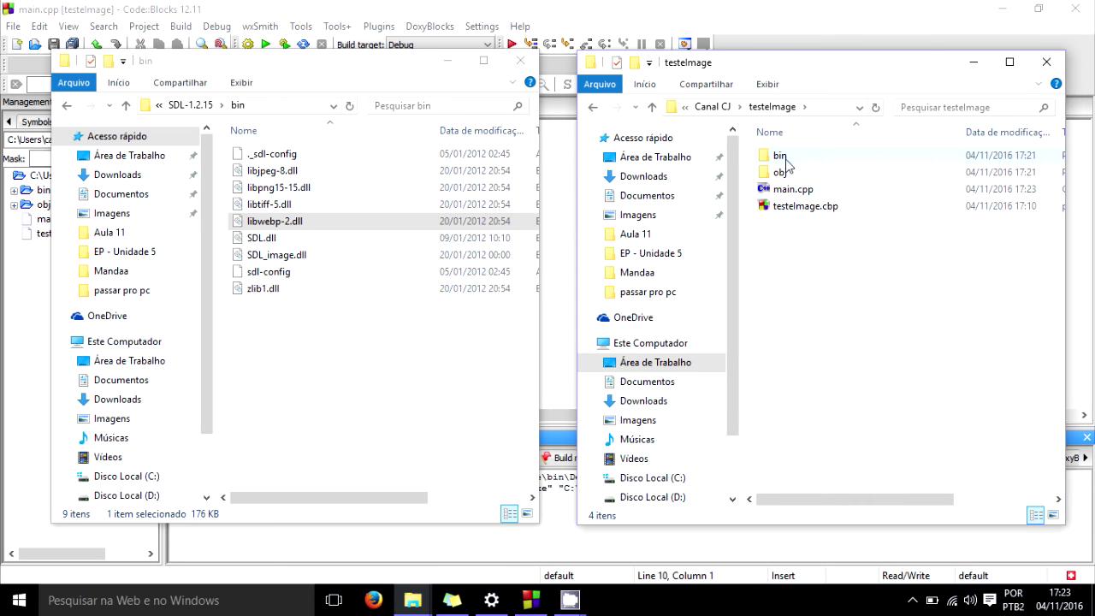
{"action": "double_click", "coordinate": [795, 161]}
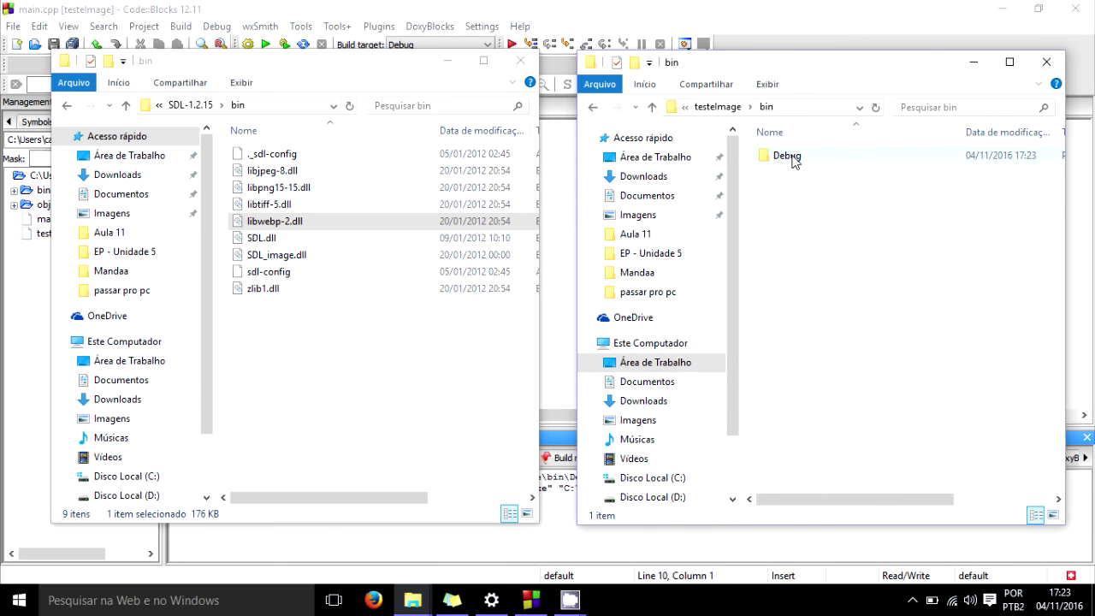
{"action": "double_click", "coordinate": [793, 161]}
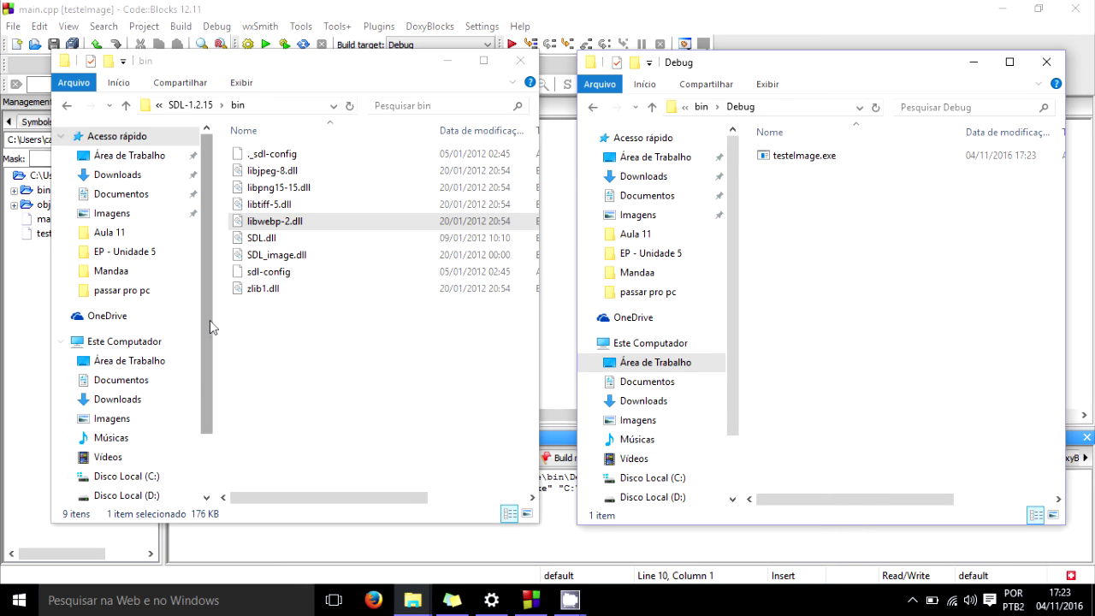
Select libjpeg-8.dll, libpng15-15.dll, SDL.dll, SDL_image.dll and zlib1.dll in the SDL-1.2.15 bin folder.
{"action": "left_click", "coordinate": [290, 171]}
{"action": "left_click", "coordinate": [296, 187], "text": "shift"}
{"action": "left_click", "coordinate": [291, 205], "text": "shift"}
{"action": "left_click", "coordinate": [287, 221], "text": "shift"}
{"action": "left_click", "coordinate": [284, 238], "text": "shift"}
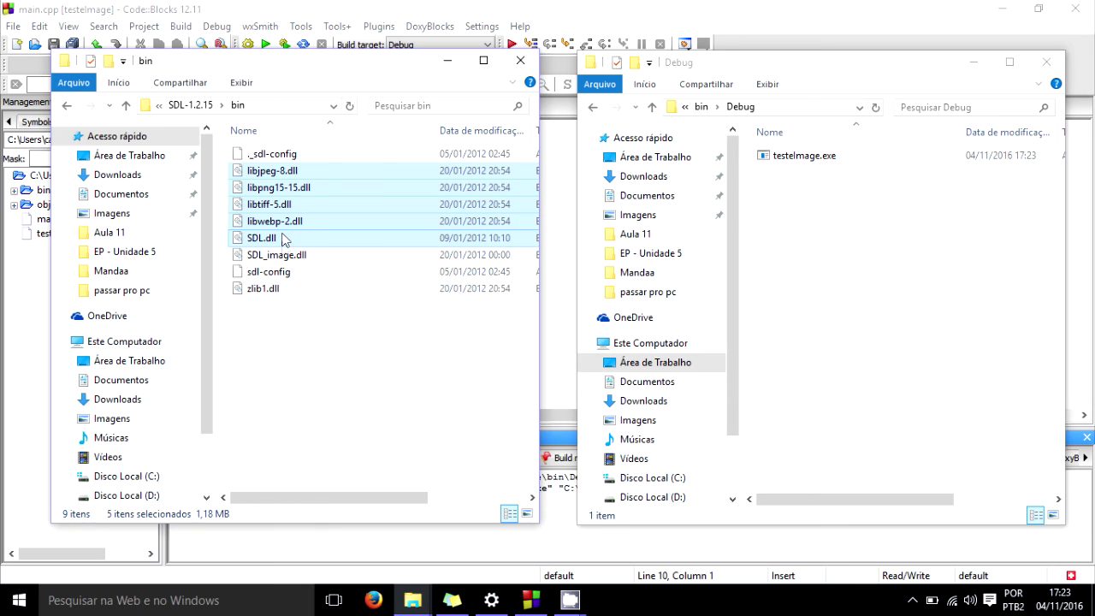
{"action": "left_click", "coordinate": [281, 254], "text": "shift"}
{"action": "left_click", "coordinate": [283, 289], "text": "ctrl"}
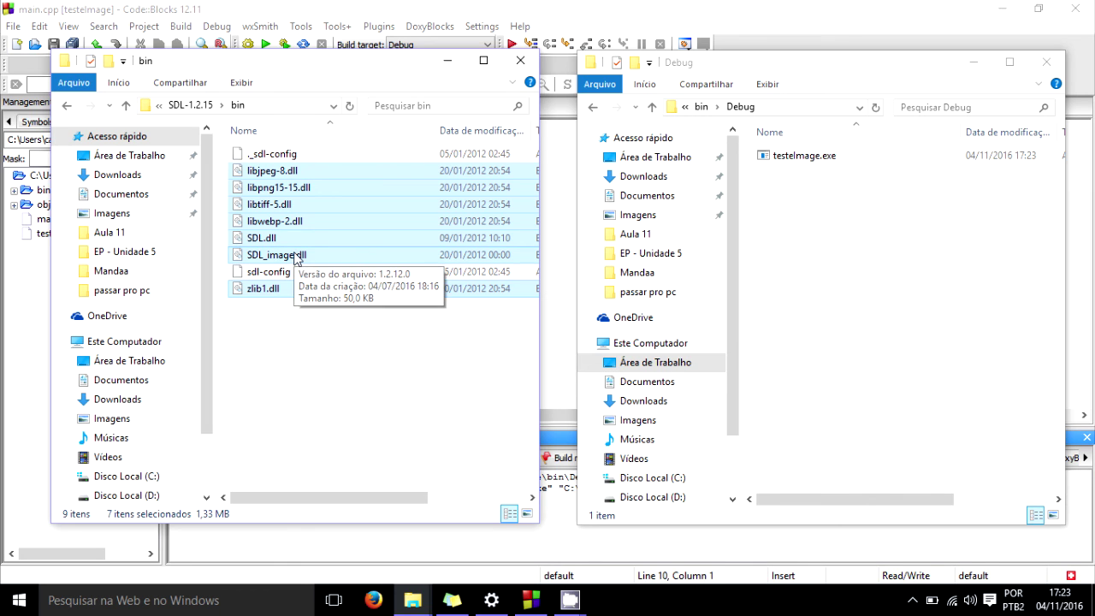
{"action": "left_click", "coordinate": [285, 209], "text": "ctrl"}
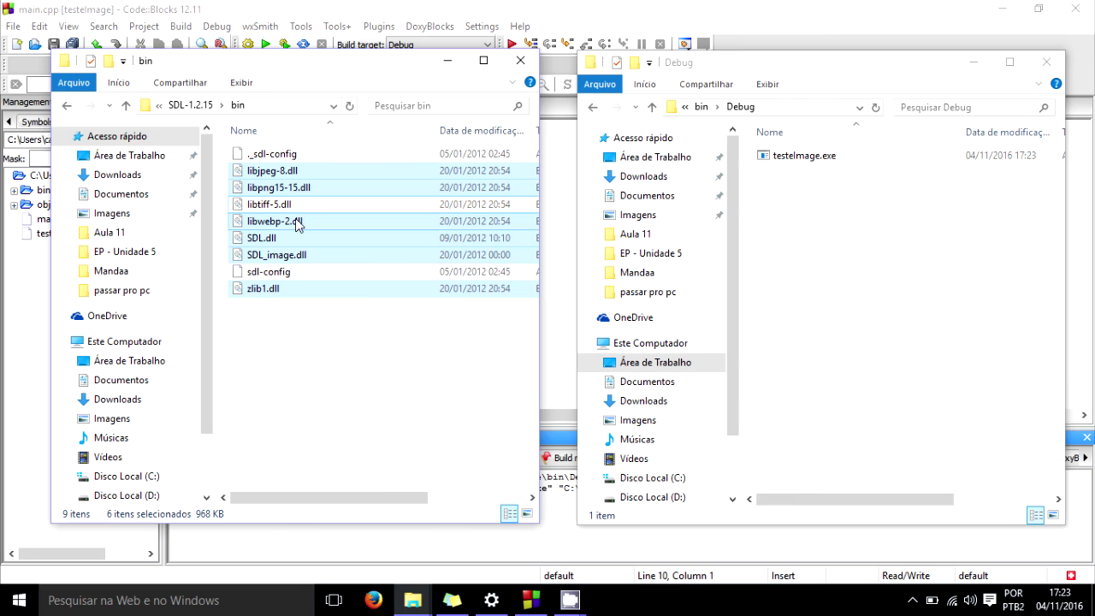
{"action": "left_click", "coordinate": [301, 222], "text": "ctrl"}
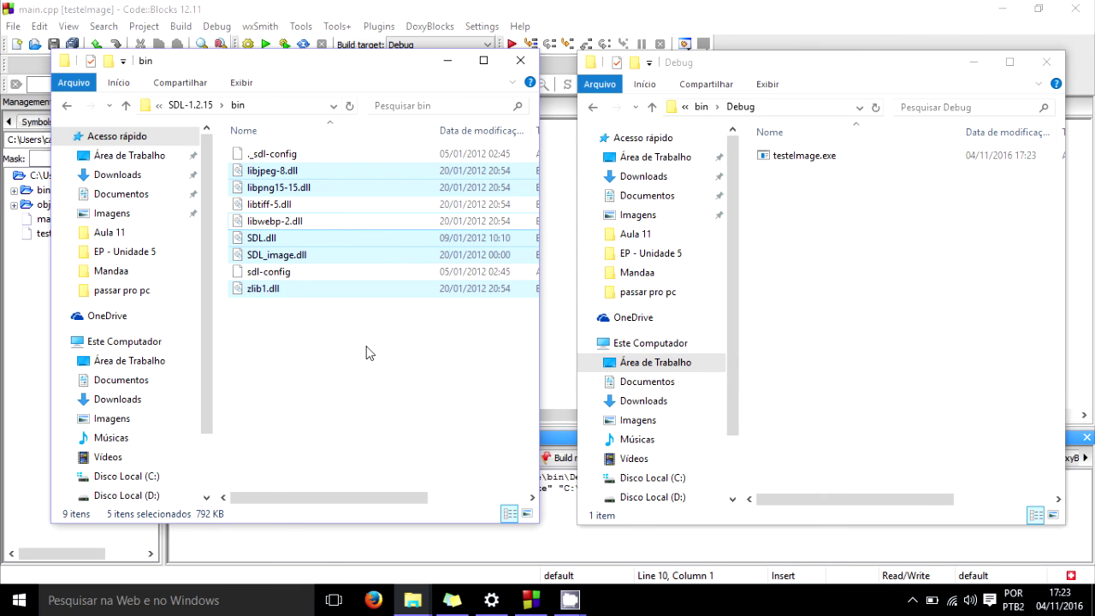
Copy the selected DLLs into testeImage's bin\Debug folder, alongside testeImage.exe.
{"action": "right_click", "coordinate": [331, 286]}
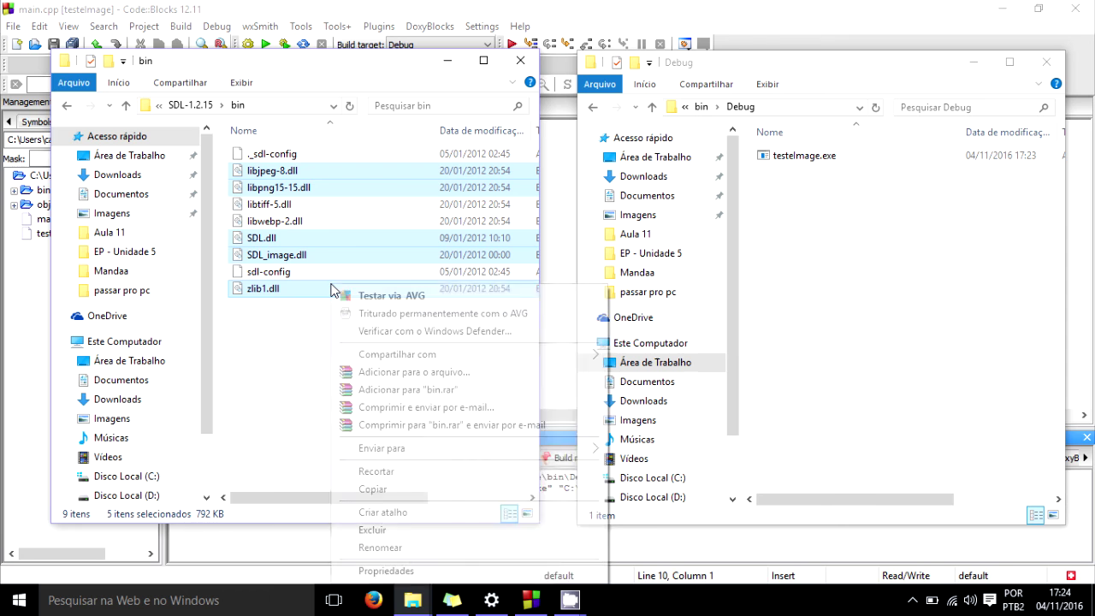
{"action": "left_click", "coordinate": [409, 485]}
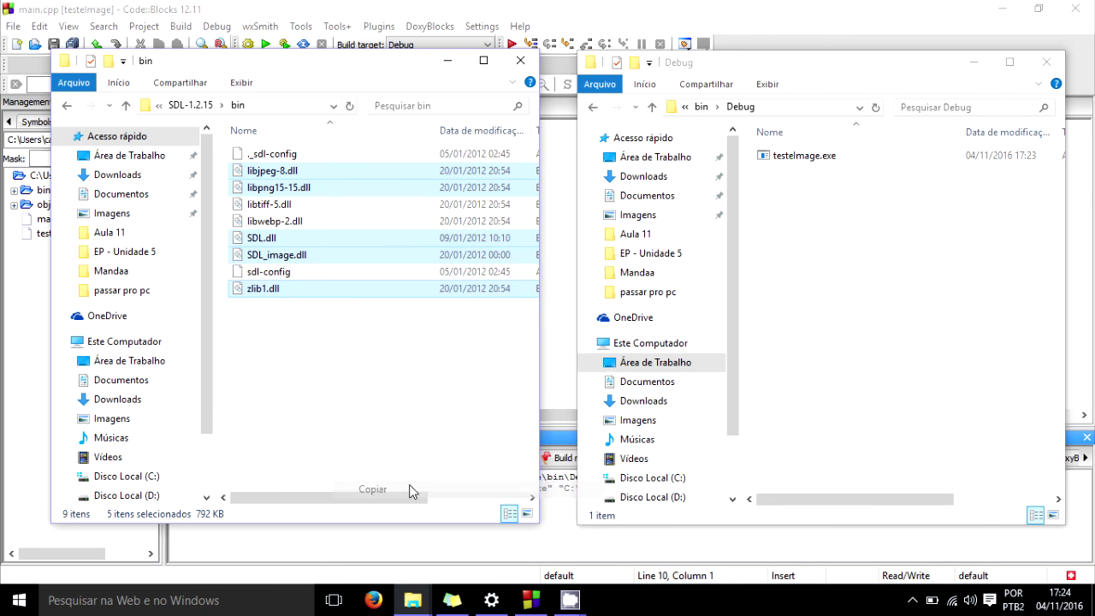
{"action": "right_click", "coordinate": [798, 259]}
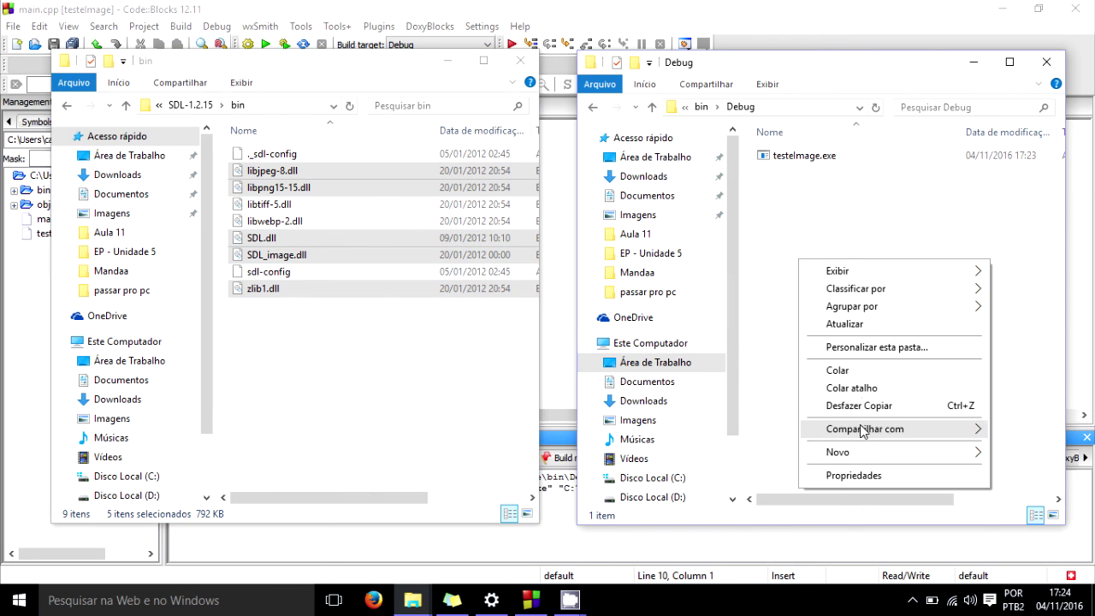
{"action": "left_click", "coordinate": [863, 373]}
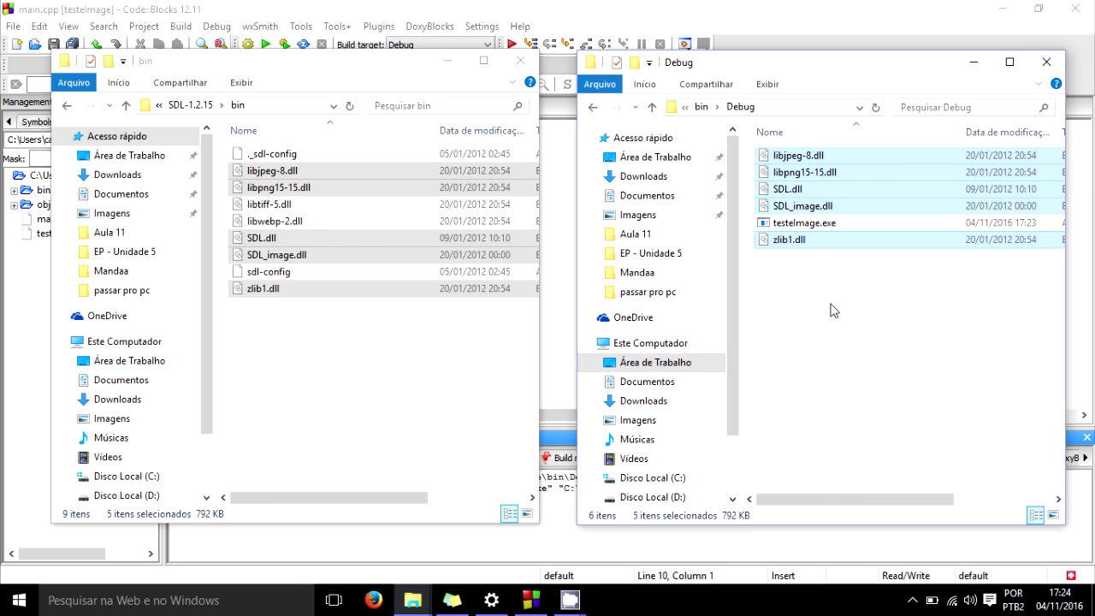
{"action": "left_click", "coordinate": [831, 309]}
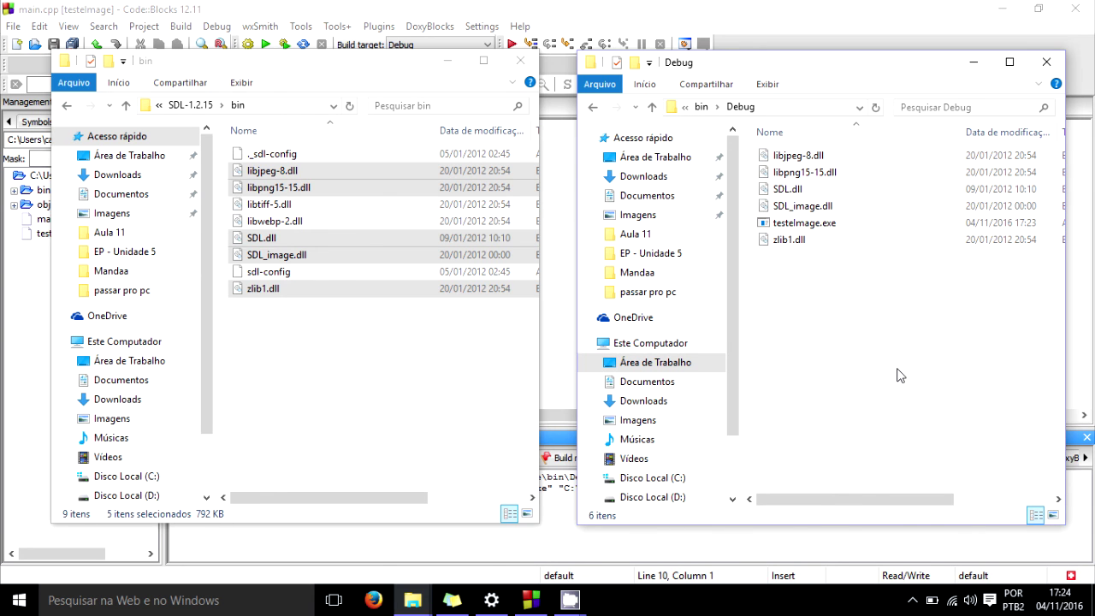
Minimize both folder windows to return to Code::Blocks, build and run testeImage, and dismiss its console window.
{"action": "left_click", "coordinate": [430, 343]}
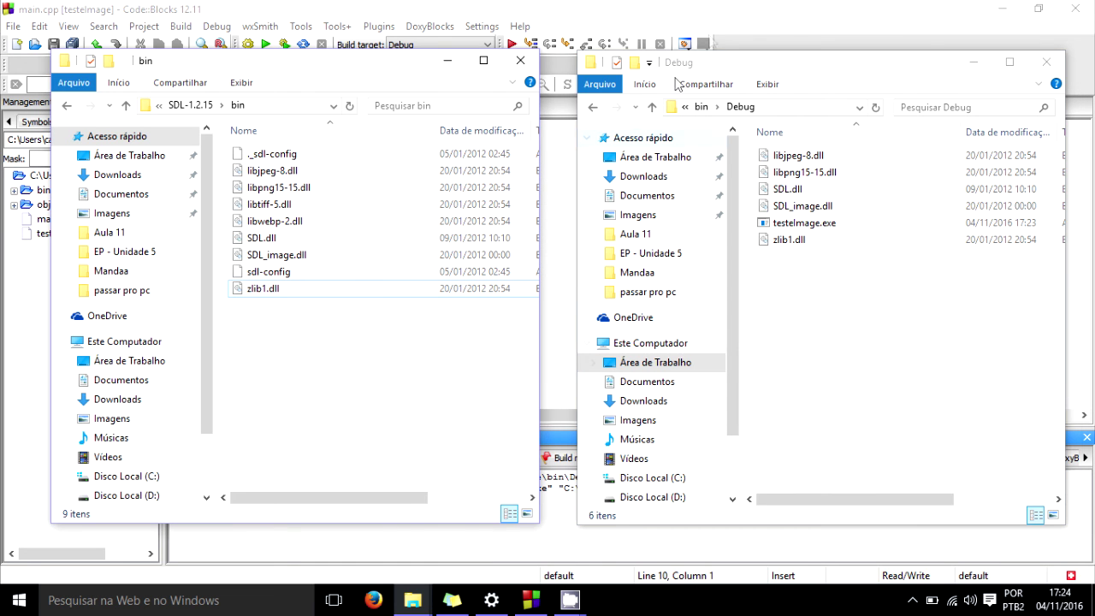
{"action": "left_click", "coordinate": [972, 61]}
{"action": "left_click", "coordinate": [447, 60]}
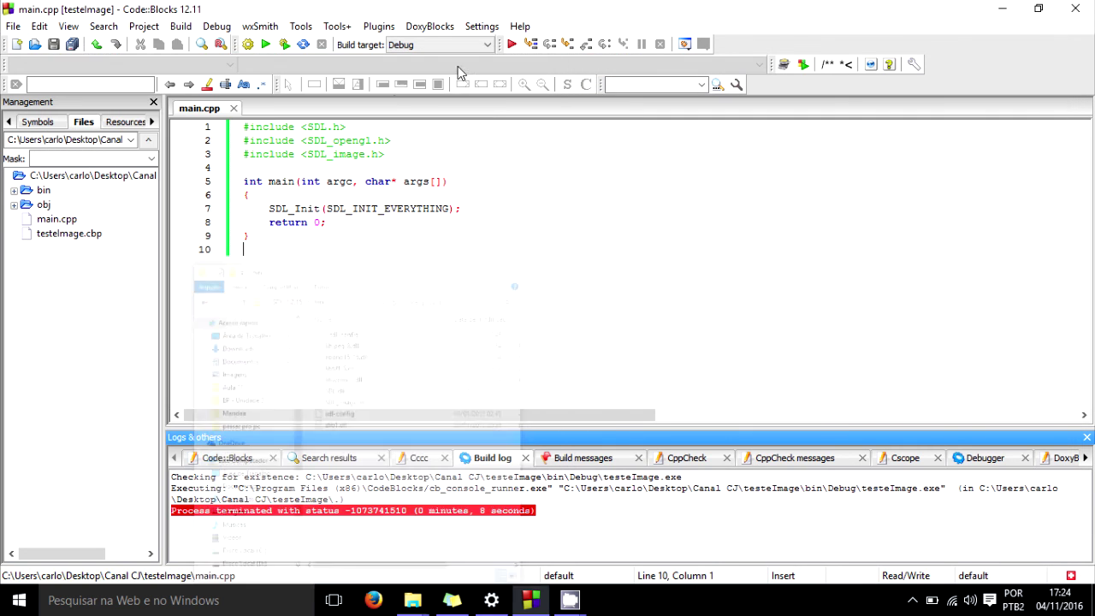
{"action": "left_click", "coordinate": [284, 45]}
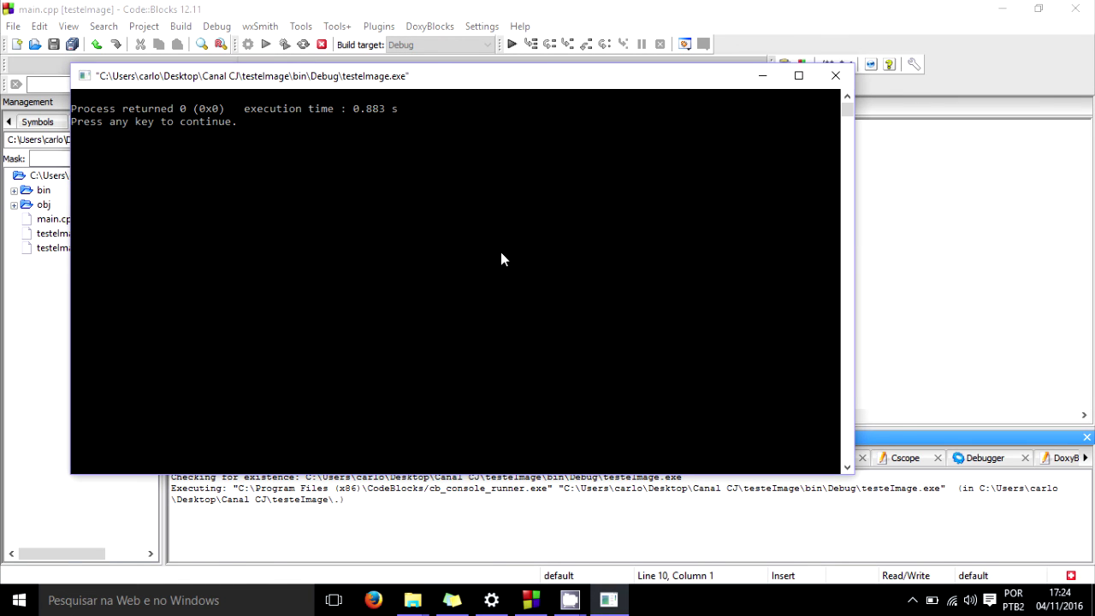
{"action": "key", "text": "Return"}
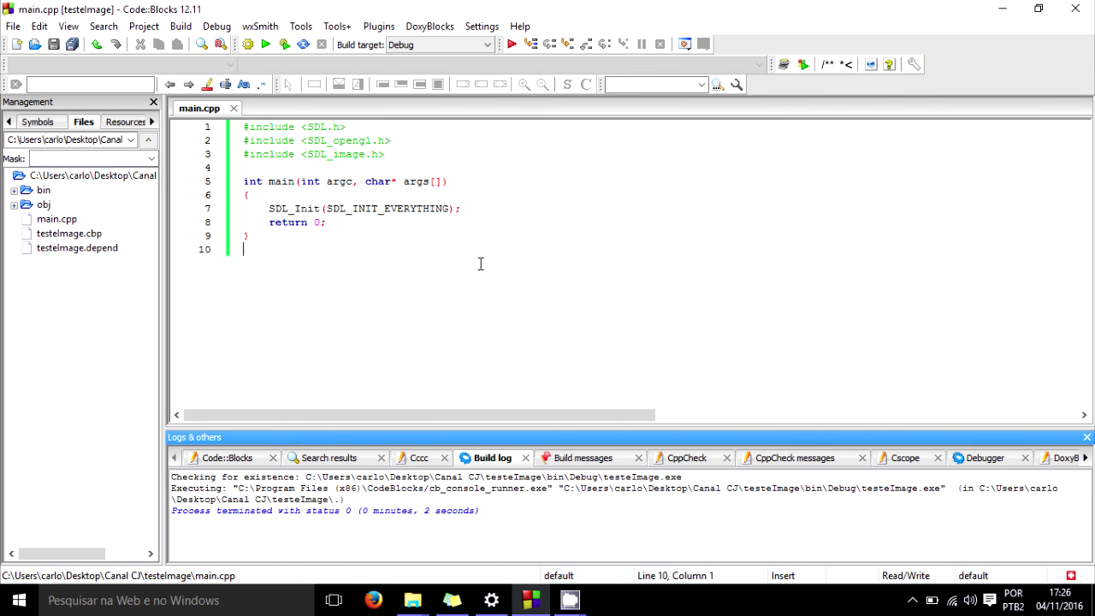
Switch to File Explorer and review where main.cpp sits in the testeImage folder and where testeImage.exe sits in bin\Debug.
{"action": "mouse_move", "coordinate": [412, 599]}
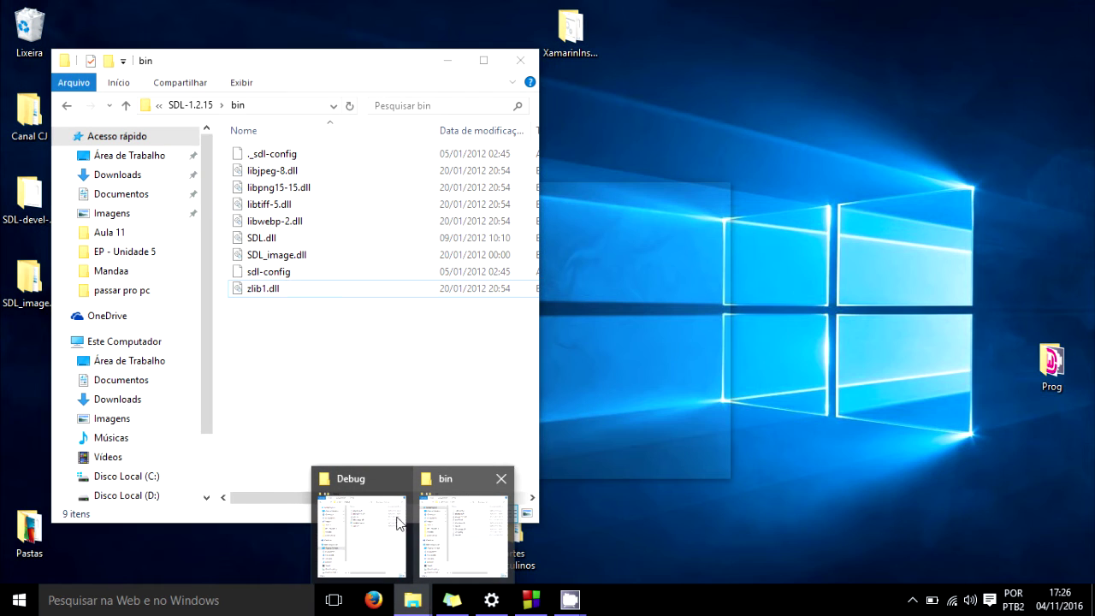
{"action": "left_click", "coordinate": [399, 524]}
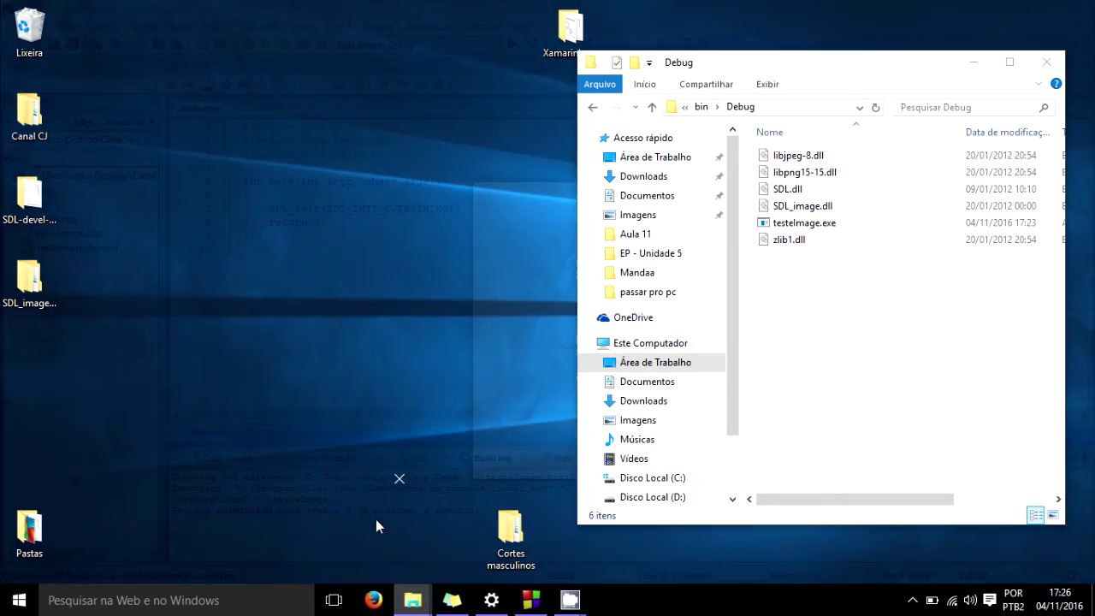
{"action": "left_click", "coordinate": [590, 108]}
{"action": "left_click", "coordinate": [590, 109]}
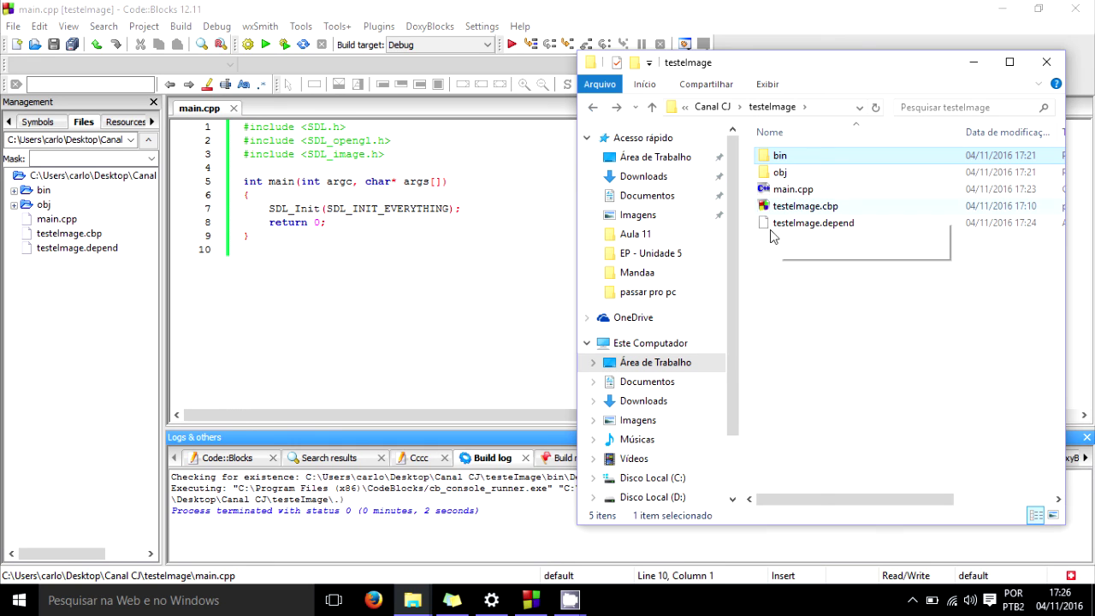
{"action": "left_click", "coordinate": [829, 286]}
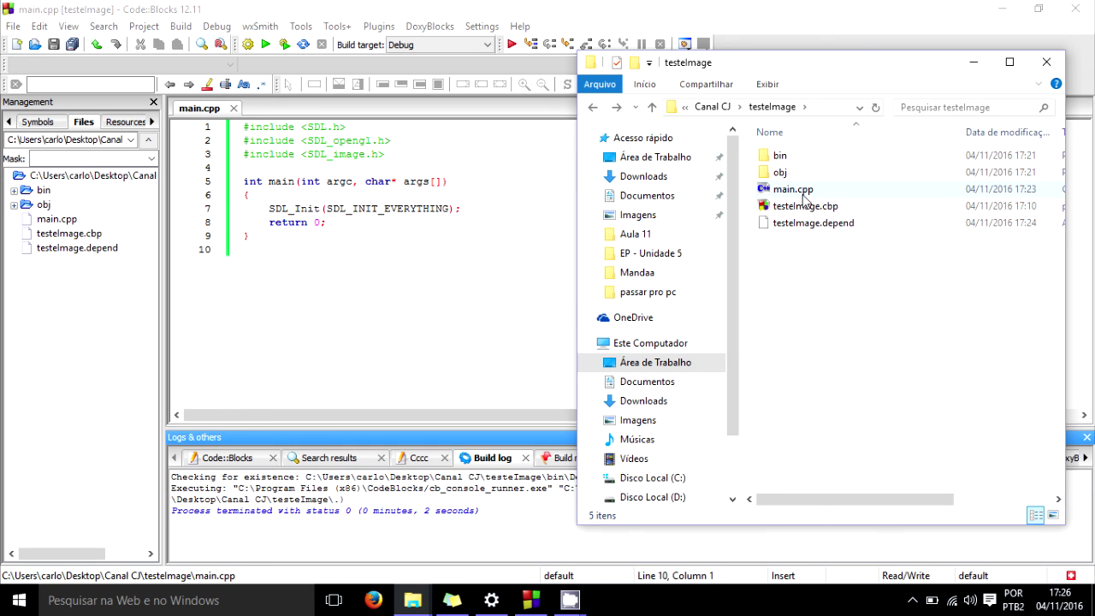
{"action": "left_click", "coordinate": [803, 193]}
{"action": "left_click", "coordinate": [853, 270]}
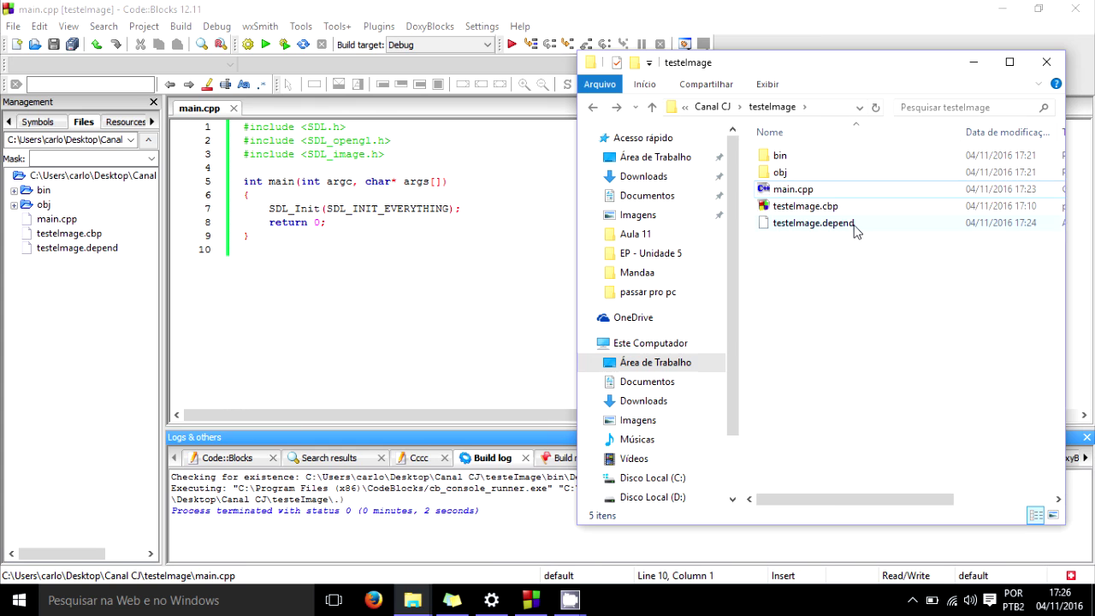
{"action": "left_click", "coordinate": [791, 163]}
{"action": "double_click", "coordinate": [789, 160]}
{"action": "double_click", "coordinate": [783, 156]}
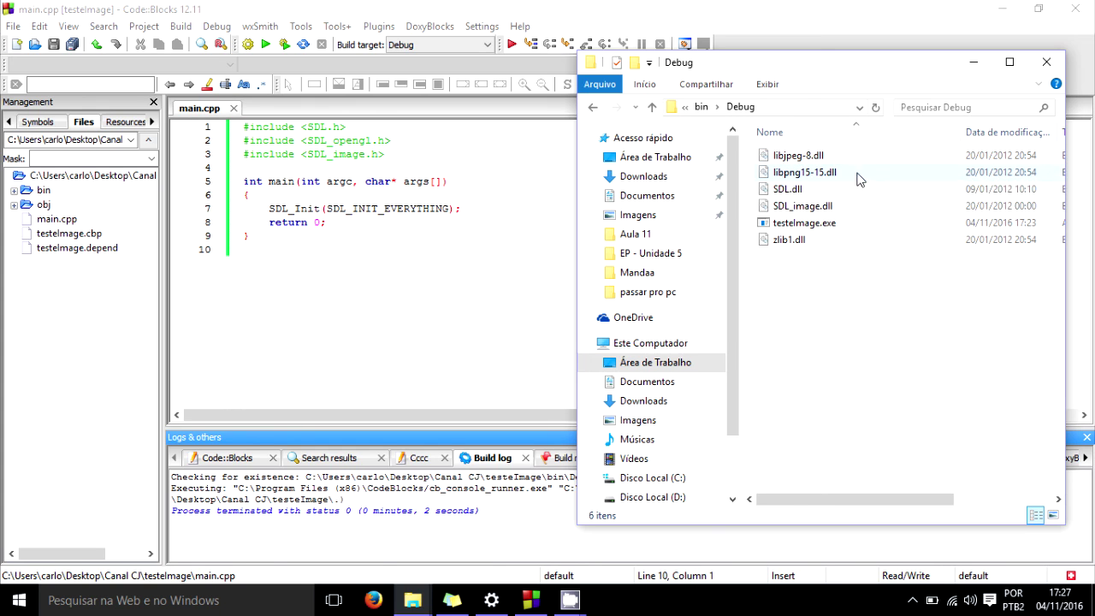
{"action": "left_click", "coordinate": [827, 224]}
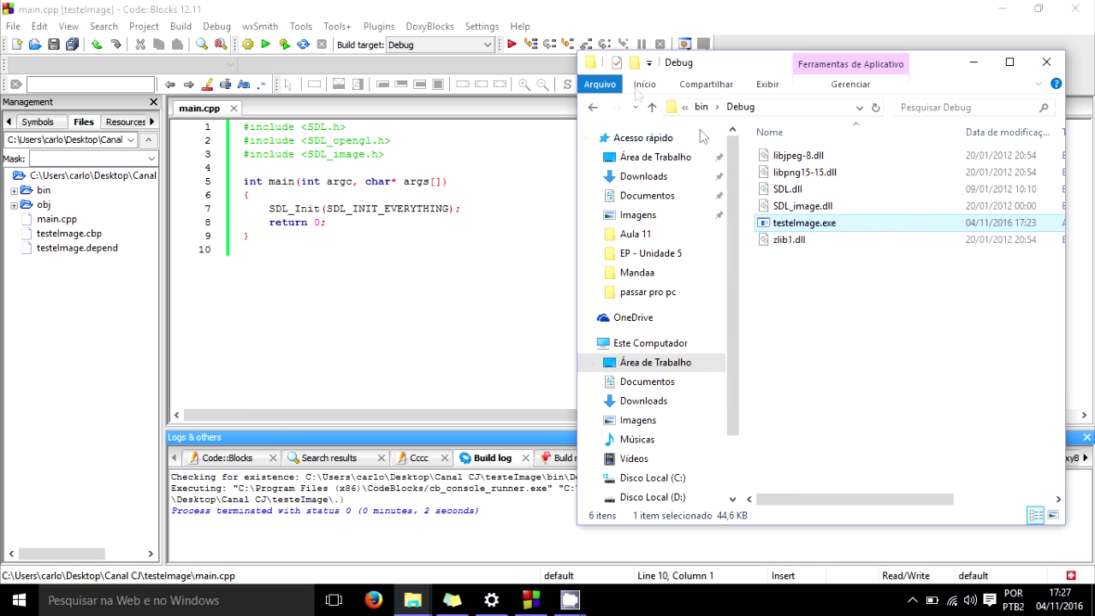
Close the Debug folder window and exit Code::Blocks.
{"action": "left_click", "coordinate": [1046, 61]}
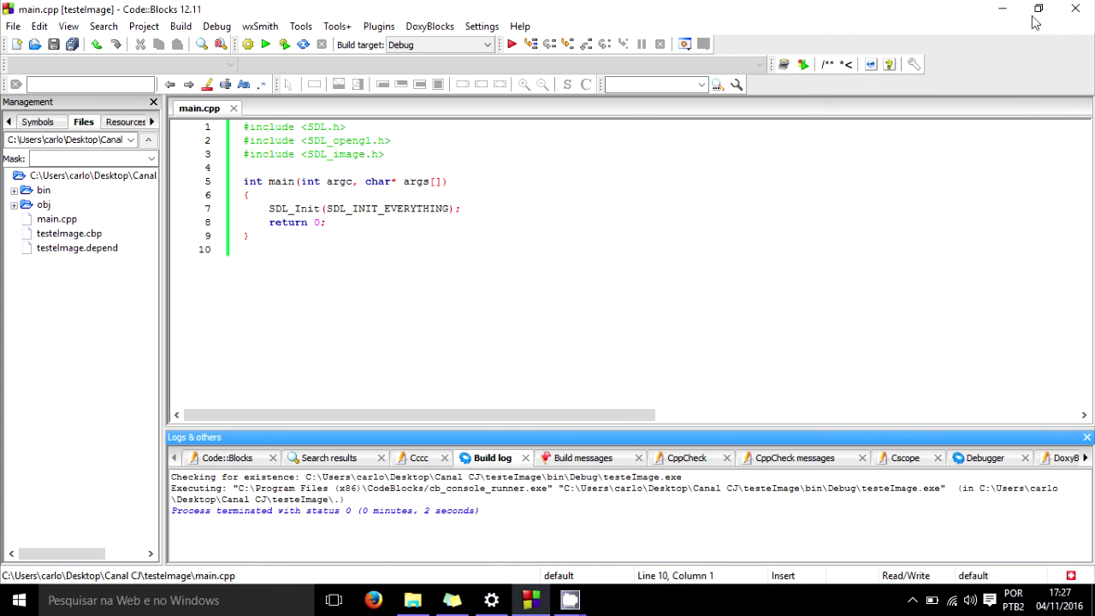
{"action": "left_click", "coordinate": [1075, 8]}
{"action": "left_click", "coordinate": [574, 357]}
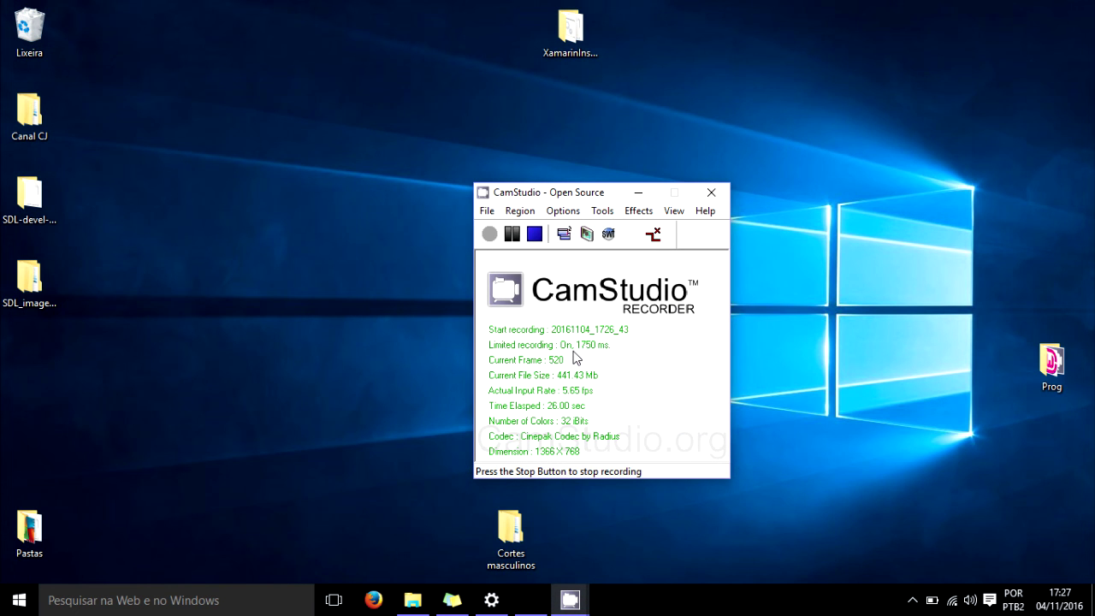
{"action": "left_click_drag", "start_coordinate": [573, 198], "coordinate": [388, 119]}
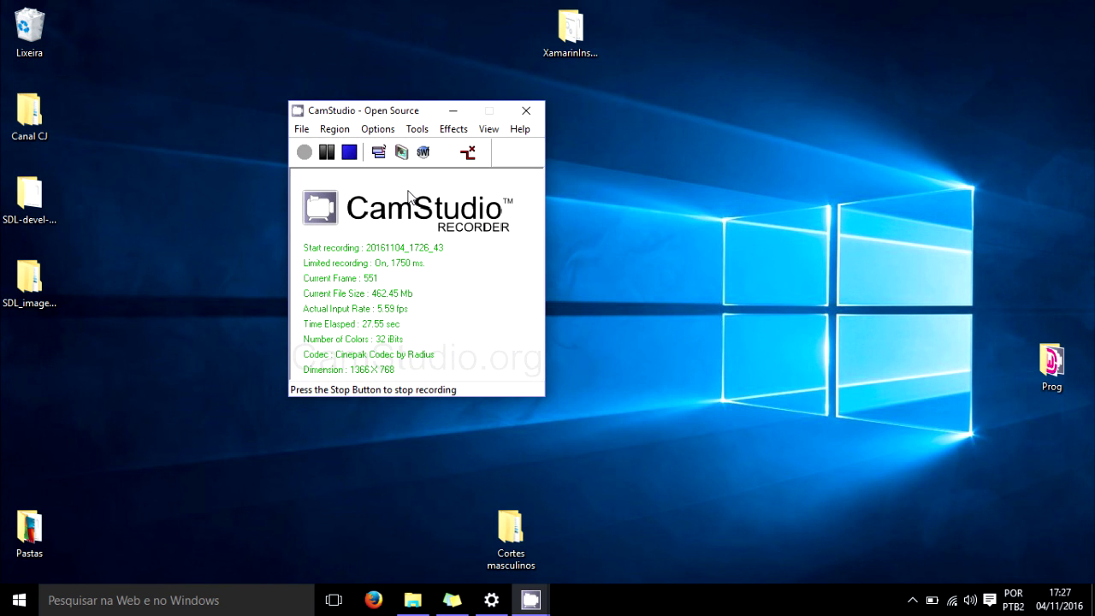